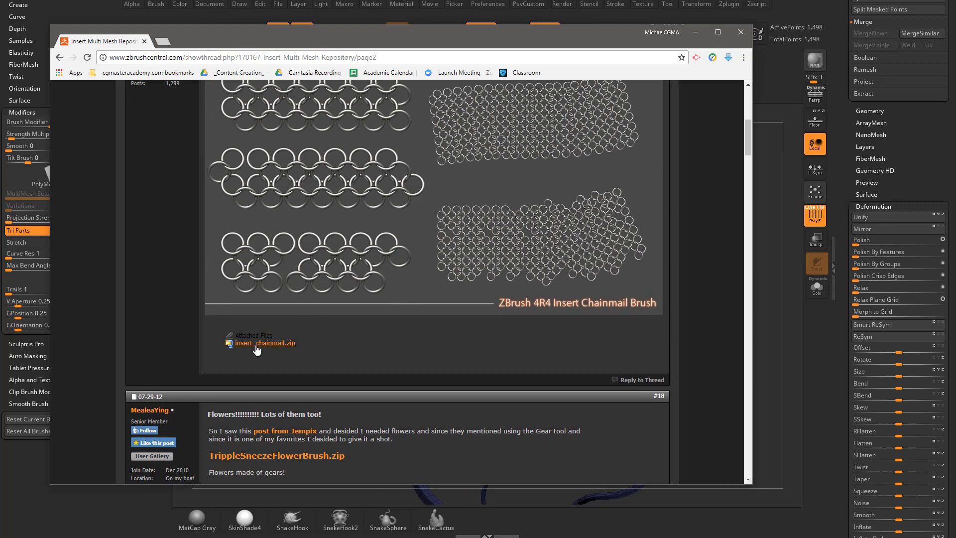
Download the insert_chainmail.zip attachment, show it in the Downloads folder, and minimize the browser
{"action": "left_click", "coordinate": [257, 344]}
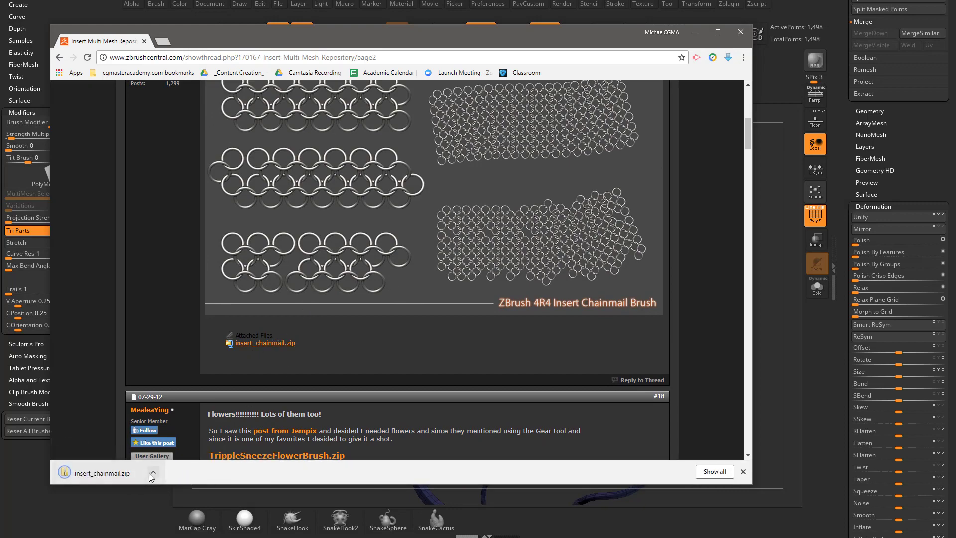
{"action": "left_click", "coordinate": [149, 473]}
{"action": "left_click", "coordinate": [175, 510]}
{"action": "left_click", "coordinate": [774, 84]}
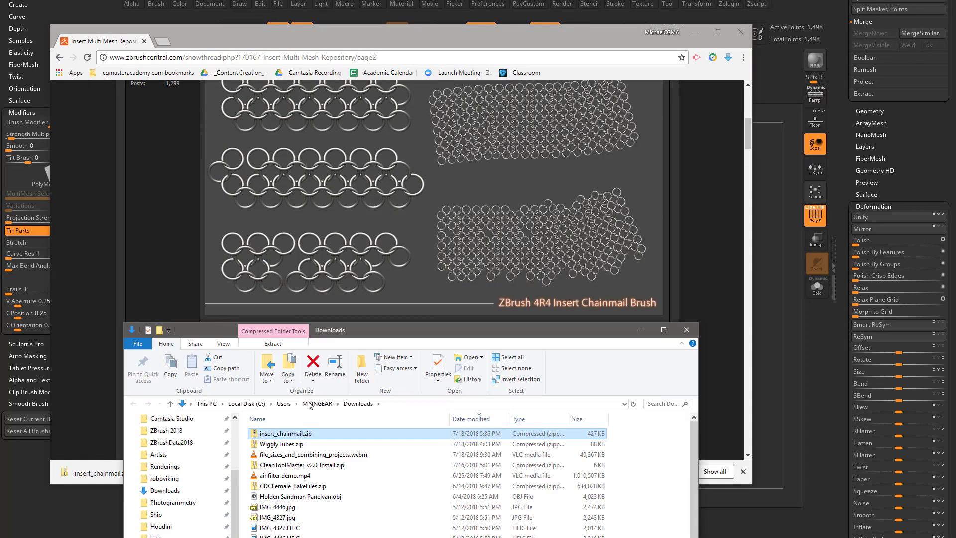
{"action": "left_click", "coordinate": [695, 32]}
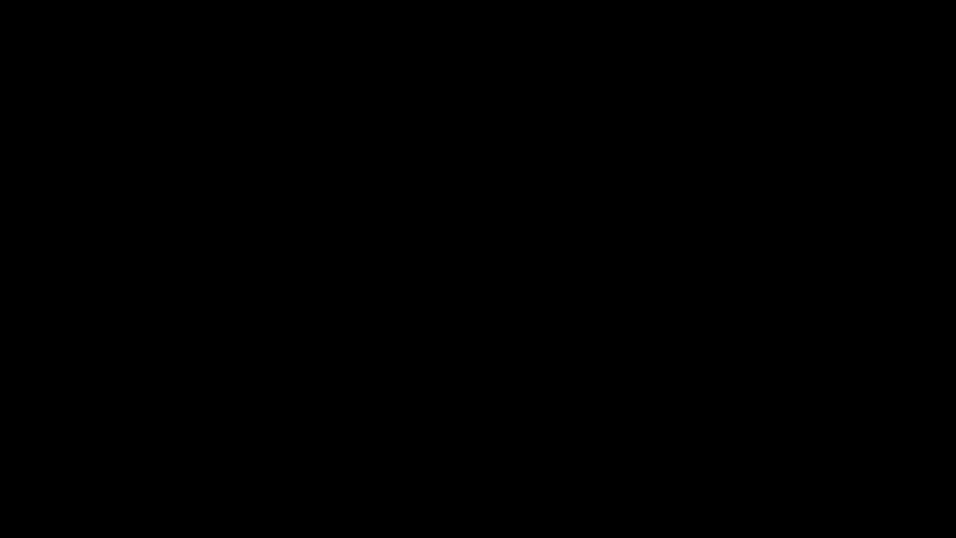
Bring insert_chainmail.zip from Downloads to the desktop by extracting its contents there with 7-Zip
{"action": "right_click_drag", "start_coordinate": [324, 399], "coordinate": [293, 286]}
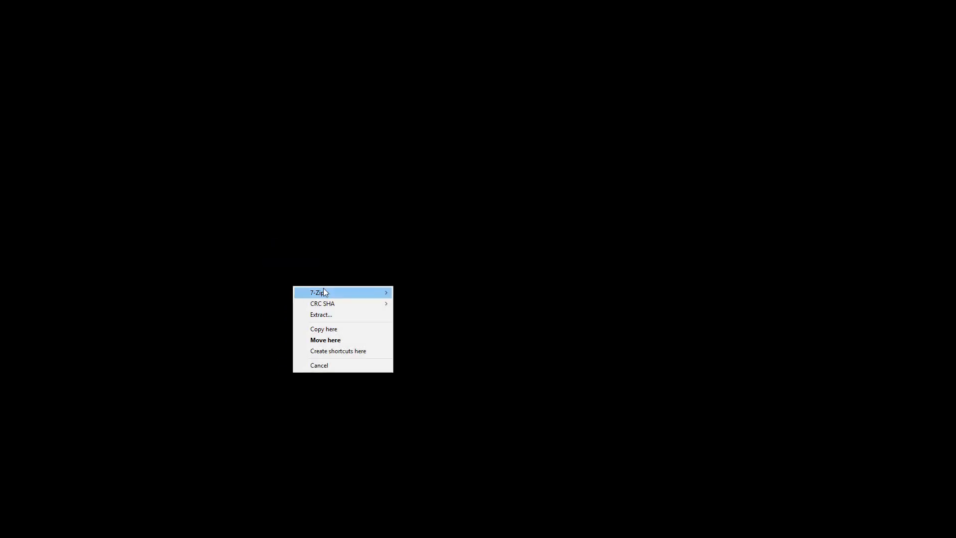
{"action": "mouse_move", "coordinate": [324, 292]}
{"action": "left_click", "coordinate": [414, 326]}
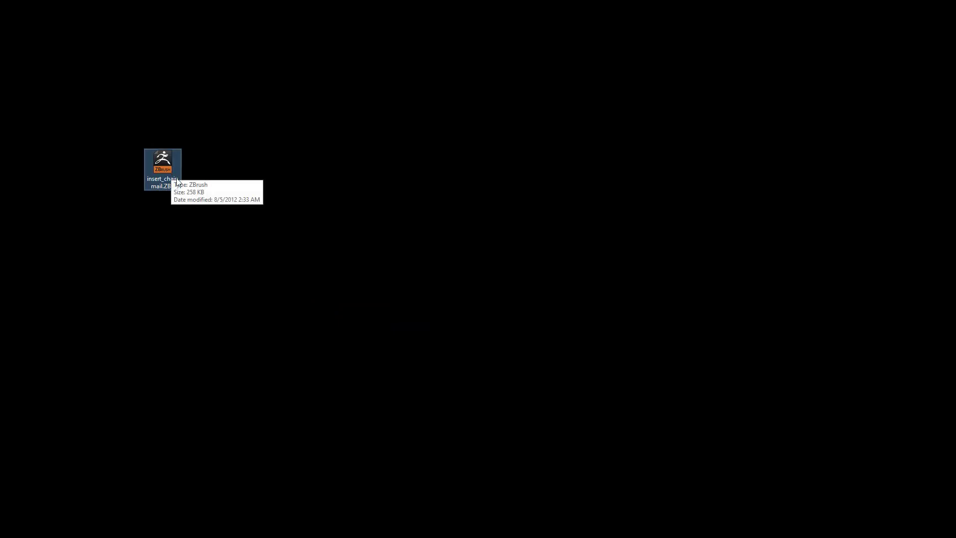
{"action": "left_click", "coordinate": [280, 299]}
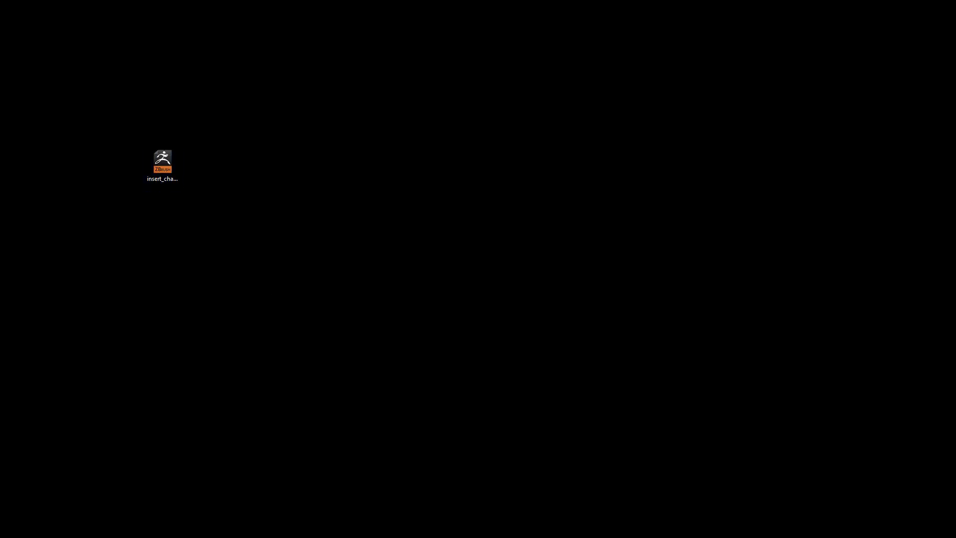
Open the Insert-IMM folder inside ZBrushes in the ZBrush 2018 program directory
{"action": "key", "text": "super+e"}
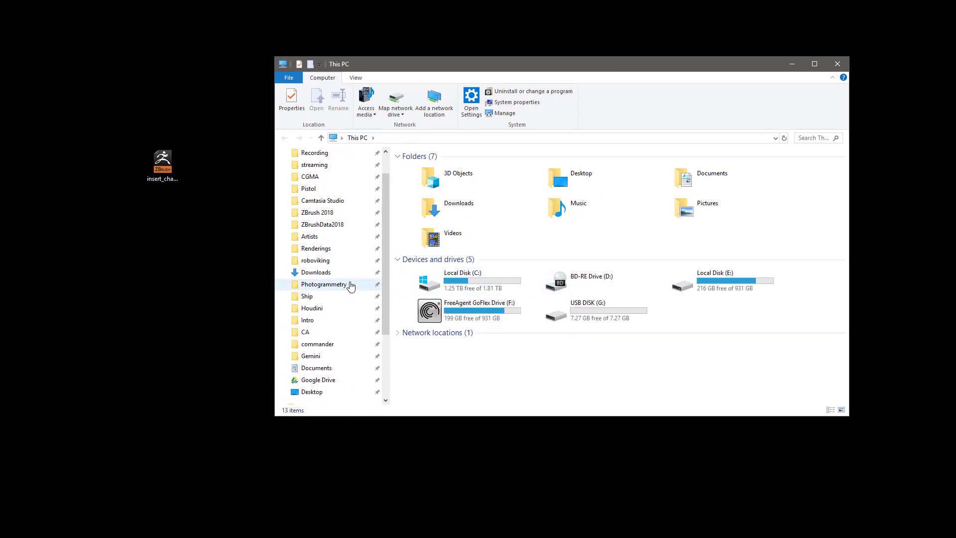
{"action": "left_click", "coordinate": [341, 212]}
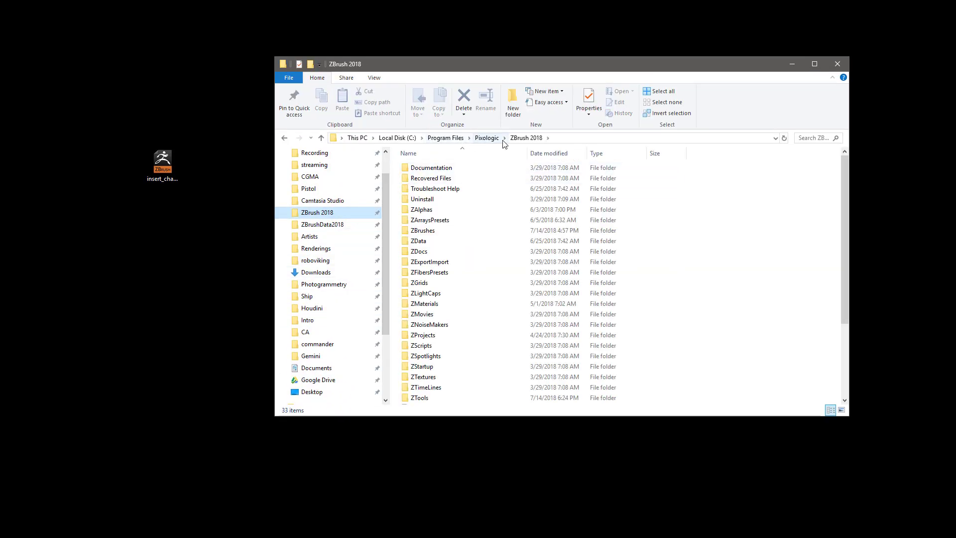
{"action": "scroll", "coordinate": [448, 277], "scroll_direction": "down", "scroll_amount": 1}
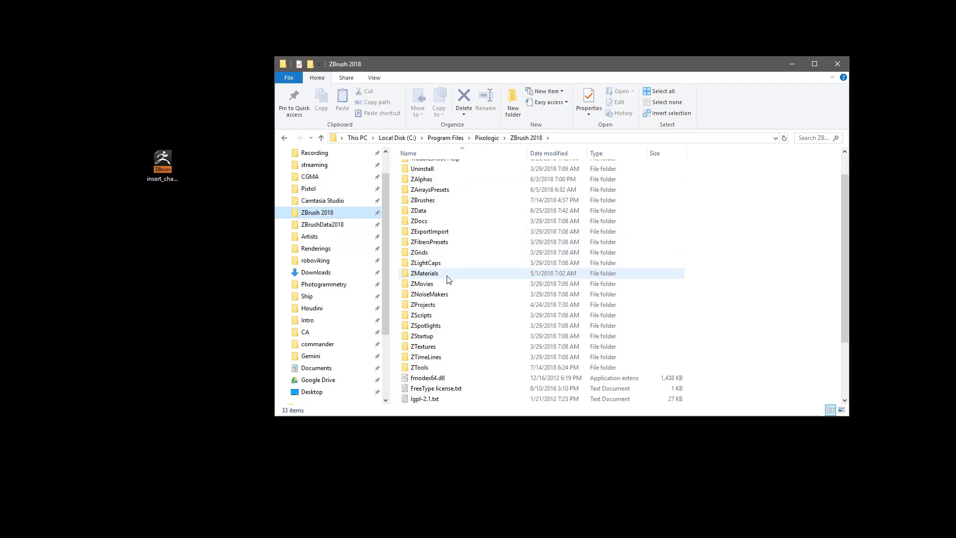
{"action": "double_click", "coordinate": [430, 201]}
{"action": "double_click", "coordinate": [448, 264]}
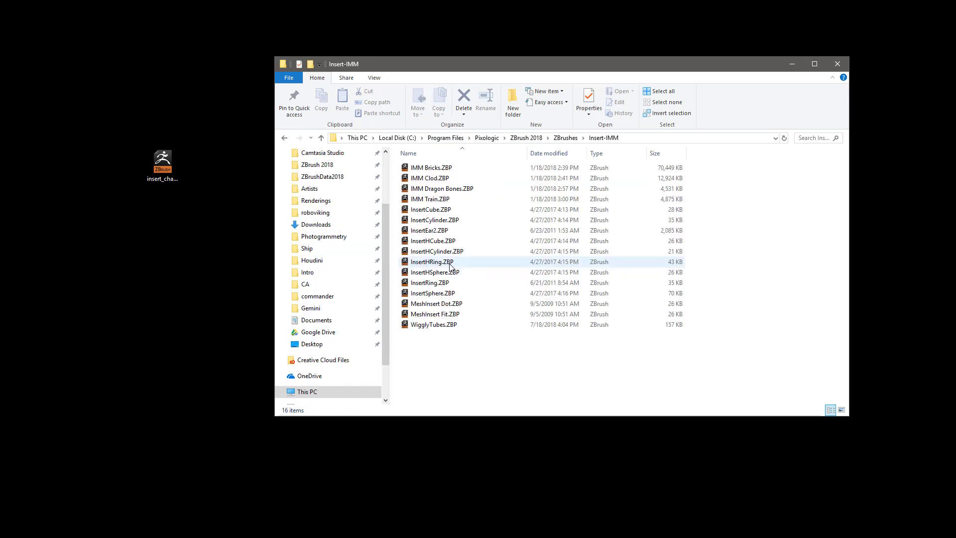
Move the extracted insert_chainmail brush file from the desktop into the Insert-IMM folder and close the folder window
{"action": "right_click_drag", "start_coordinate": [162, 162], "coordinate": [549, 351]}
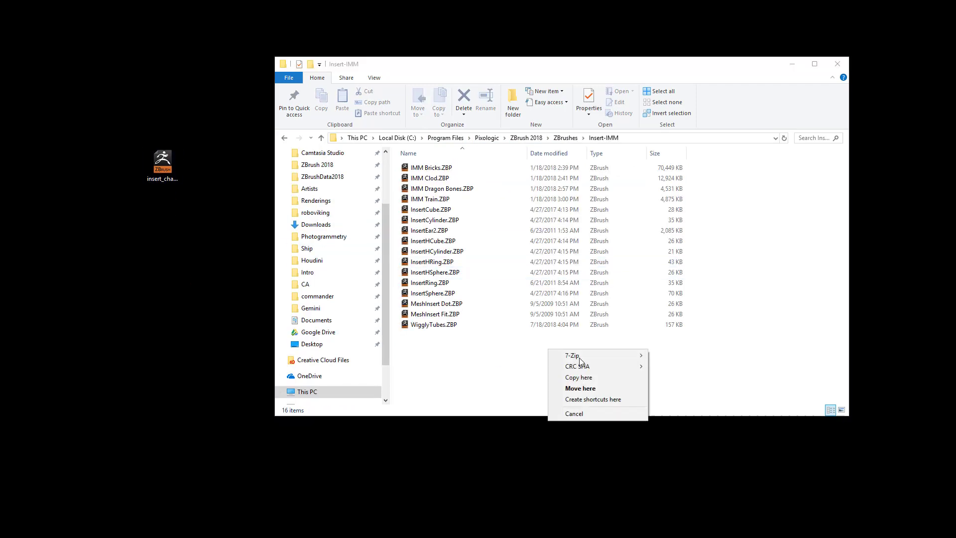
{"action": "left_click", "coordinate": [580, 388]}
{"action": "left_click", "coordinate": [838, 65]}
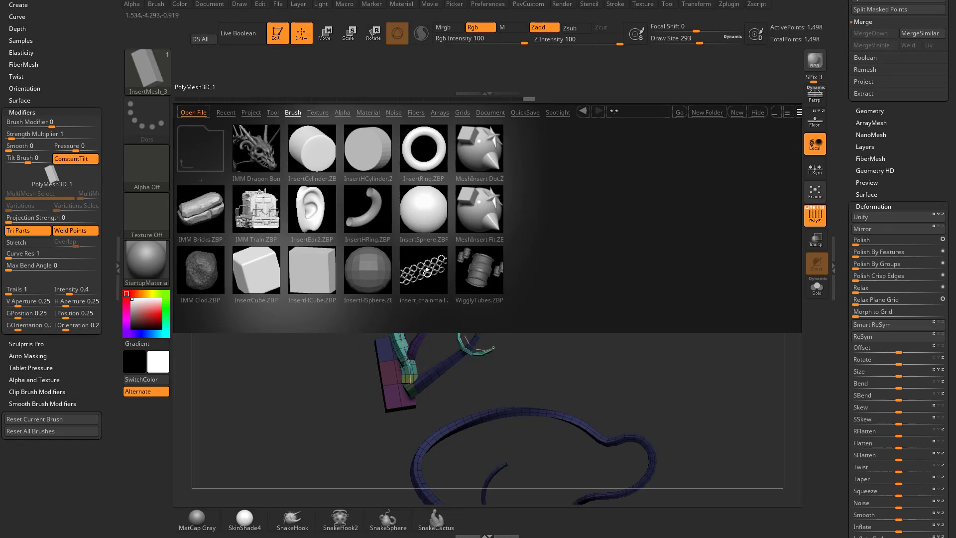
In ZBrush, load the insert_chainmail brush and apply its Chainmail-Repeat mesh to the existing tube curve
{"action": "double_click", "coordinate": [427, 271]}
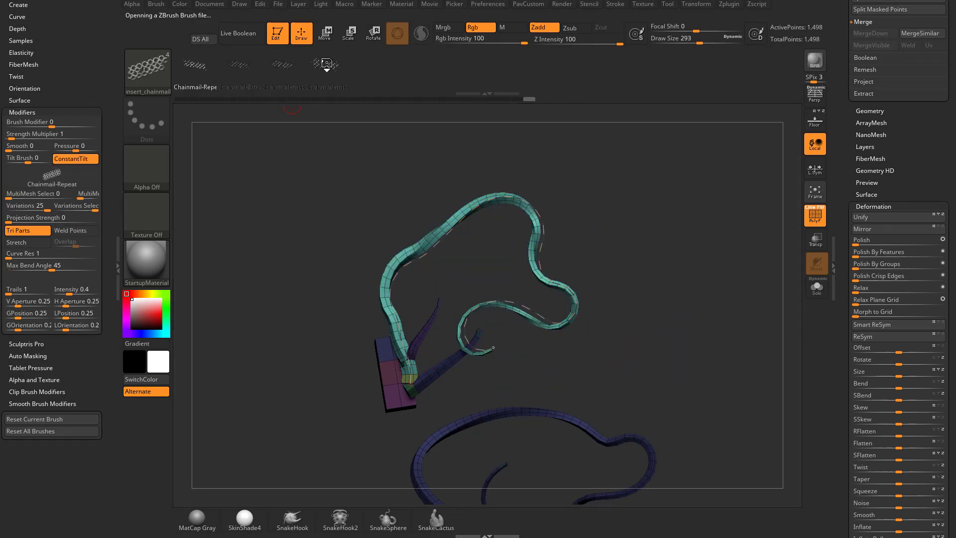
{"action": "key", "text": "m"}
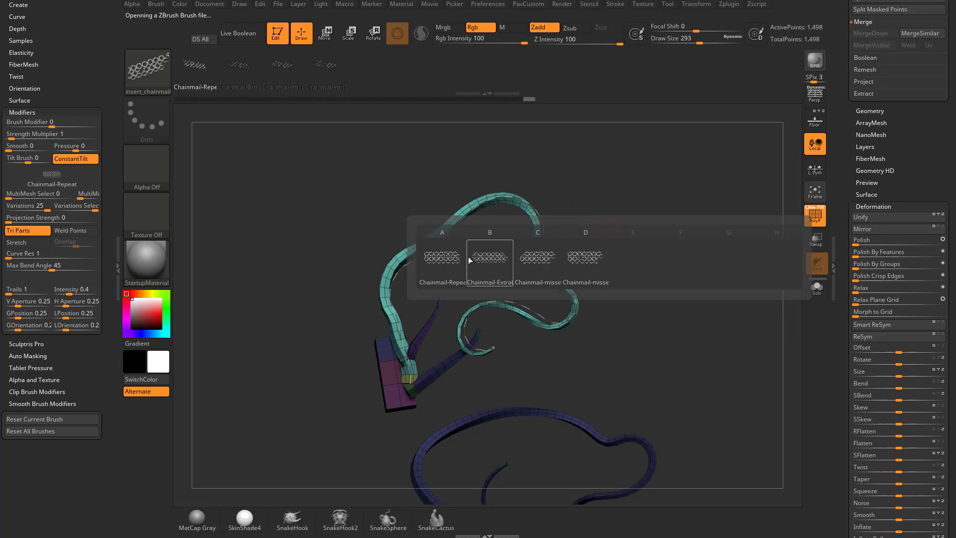
{"action": "left_click", "coordinate": [443, 257]}
{"action": "left_click", "coordinate": [436, 199]}
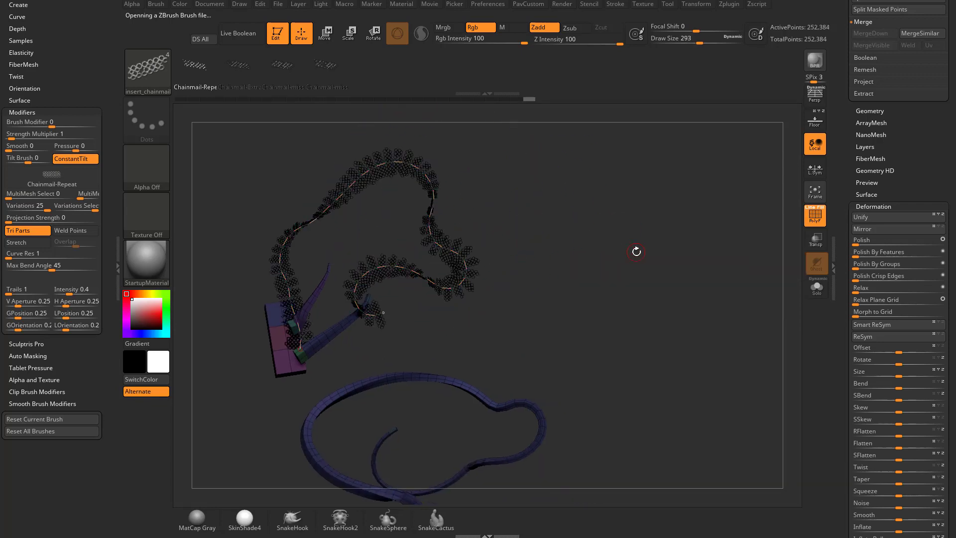
Draw a new chainmail strip outward from the lower end of the block and turn off the polyframe display
{"action": "left_click_drag", "start_coordinate": [591, 254], "coordinate": [635, 237], "text": "alt"}
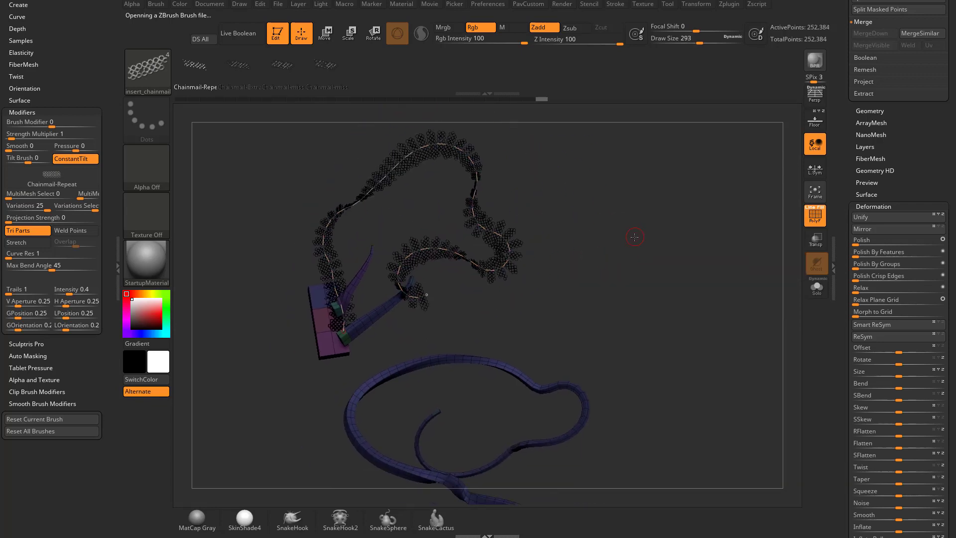
{"action": "left_click_drag", "start_coordinate": [662, 273], "coordinate": [504, 344], "text": "alt"}
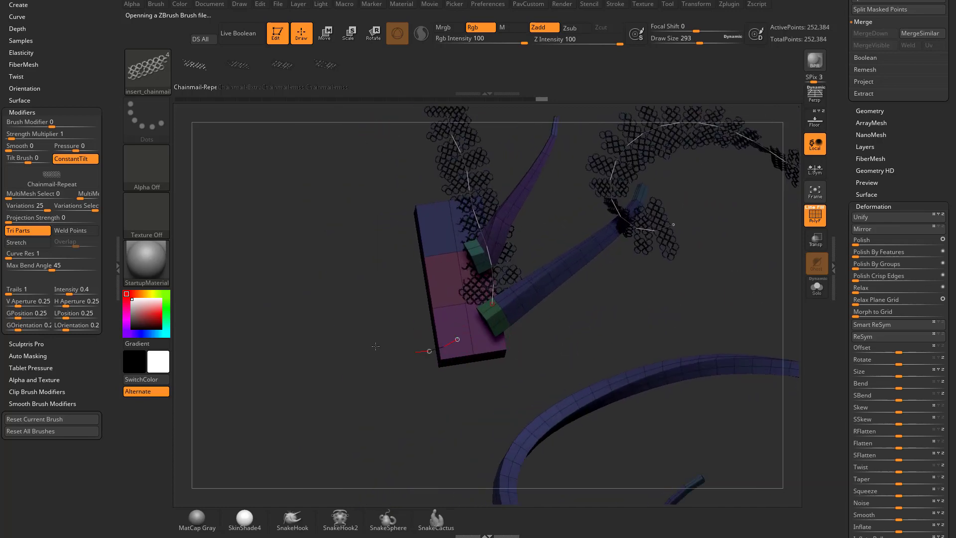
{"action": "left_click_drag", "start_coordinate": [375, 347], "coordinate": [169, 409]}
{"action": "left_click_drag", "start_coordinate": [333, 435], "coordinate": [431, 410], "text": "alt"}
{"action": "left_click", "coordinate": [815, 215]}
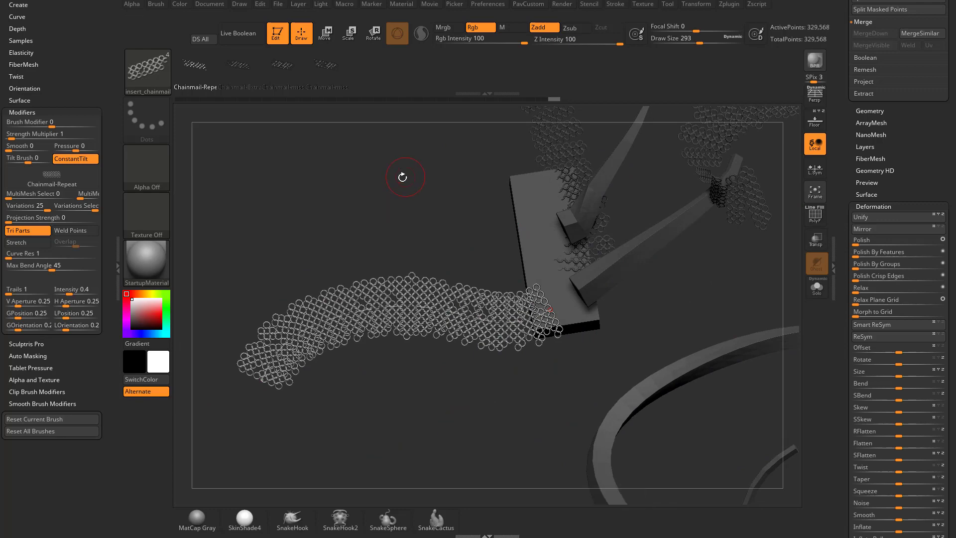
{"action": "left_click_drag", "start_coordinate": [402, 177], "coordinate": [402, 124], "text": "alt"}
Leave Edit mode, clear the canvas, and draw a large Sphere3D in its center
{"action": "left_click_drag", "start_coordinate": [841, 171], "coordinate": [841, 365]}
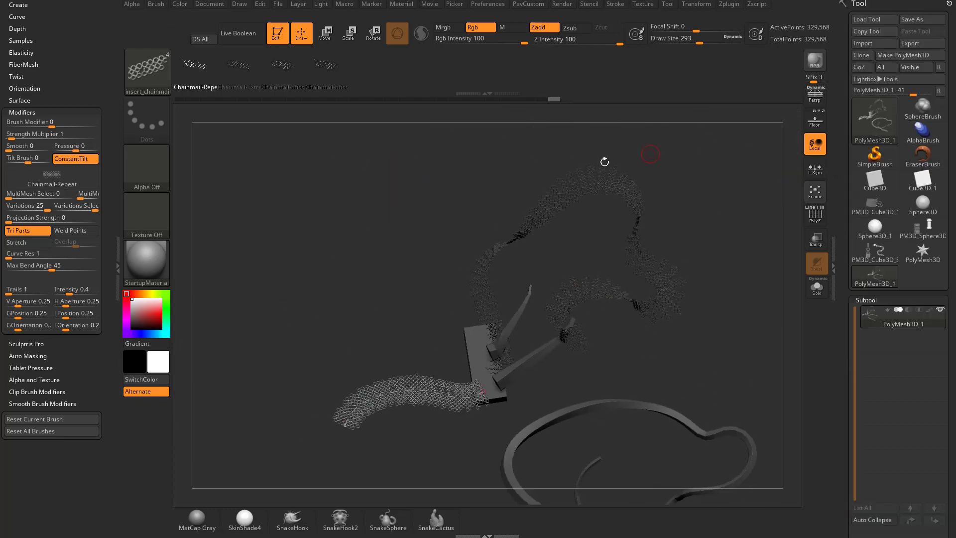
{"action": "key", "text": "t"}
{"action": "key", "text": "ctrl+n"}
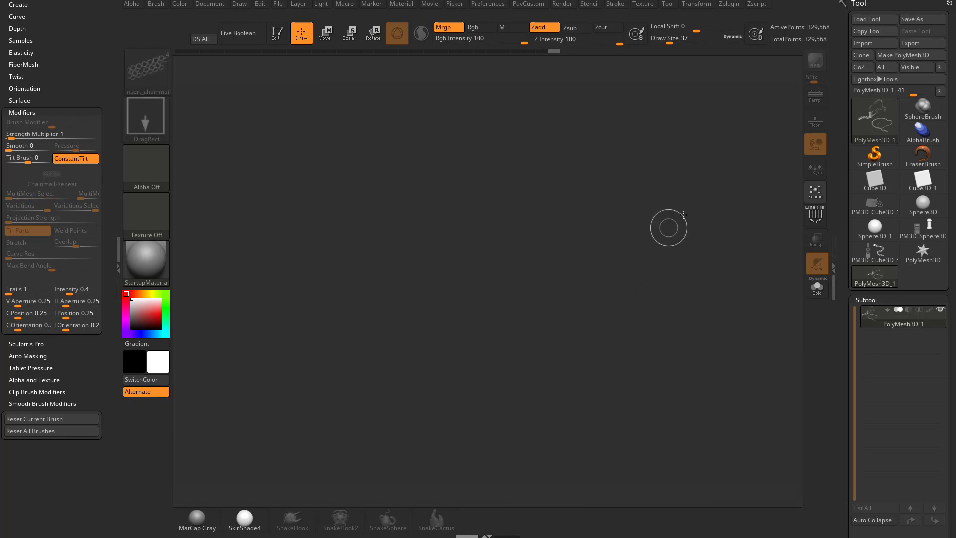
{"action": "left_click", "coordinate": [923, 203]}
{"action": "left_click_drag", "start_coordinate": [438, 309], "coordinate": [504, 387]}
Put the sphere into Edit mode, convert it to a PolyMesh3D, and turn on the polyframe display
{"action": "key", "text": "t"}
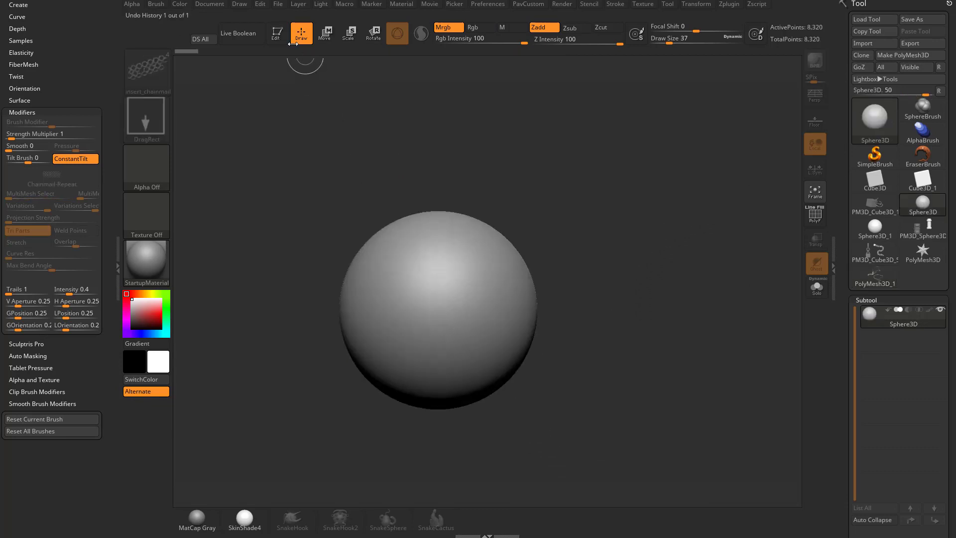
{"action": "left_click", "coordinate": [277, 34]}
{"action": "left_click", "coordinate": [886, 55]}
{"action": "left_click_drag", "start_coordinate": [647, 246], "coordinate": [779, 245], "text": "alt"}
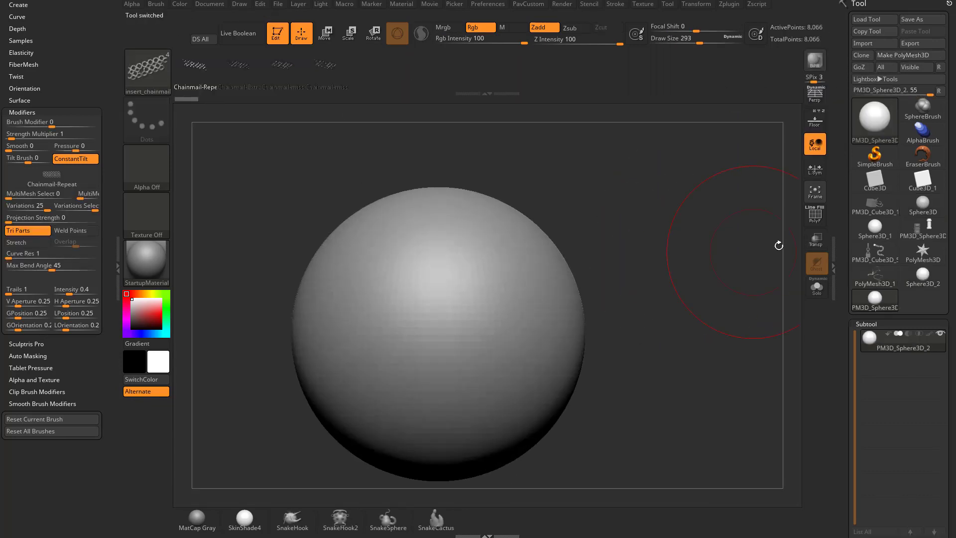
{"action": "key", "text": "shift+f"}
Choose the CurveTube brush from the sculpting brushes starting with C
{"action": "key", "text": "b"}
{"action": "key", "text": "i"}
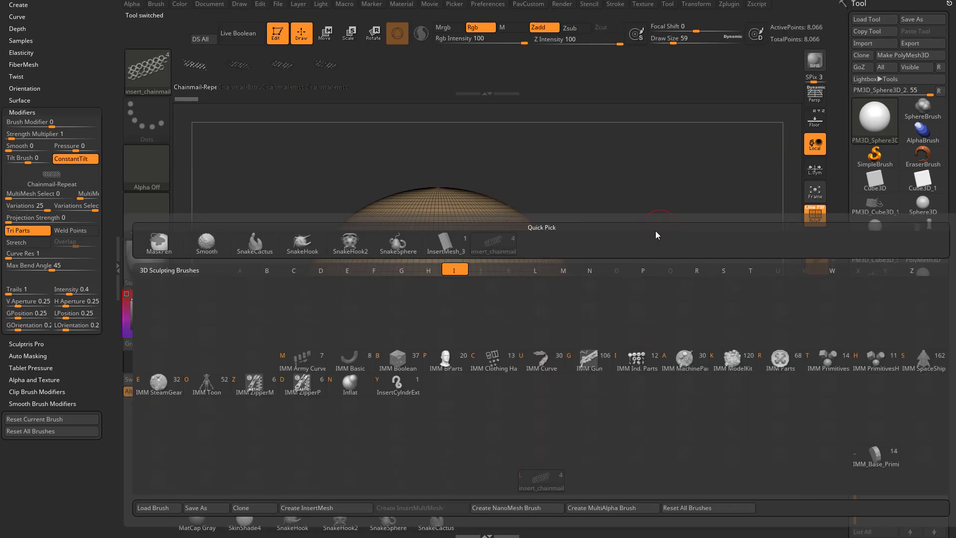
{"action": "key", "text": "b"}
{"action": "key", "text": "c"}
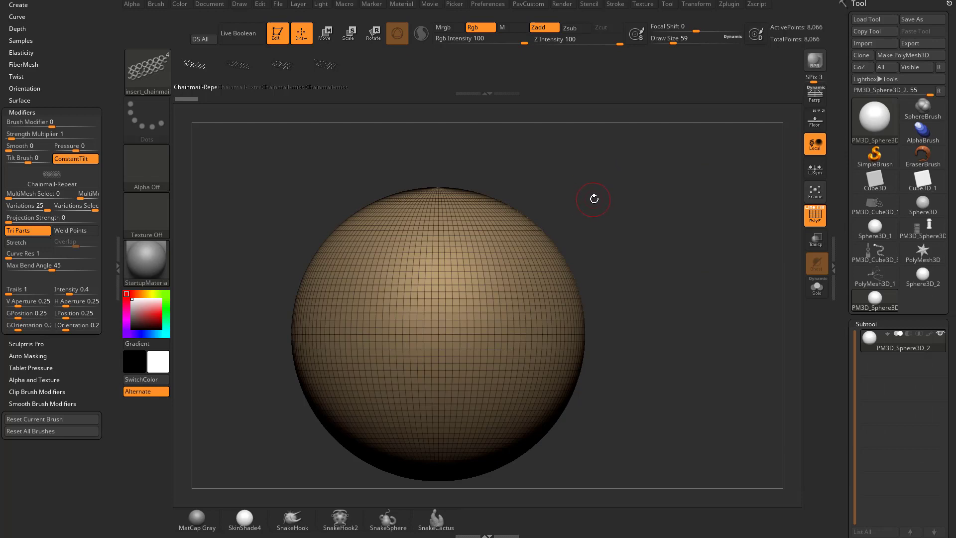
{"action": "key", "text": "b"}
{"action": "key", "text": "c"}
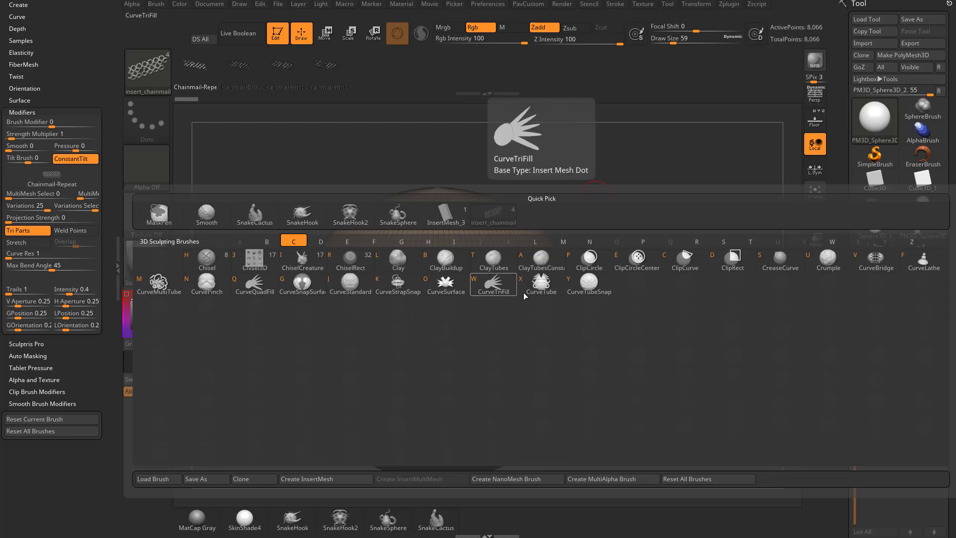
{"action": "left_click", "coordinate": [542, 283]}
Draw a curved tube from the sphere's surface into empty space, move its free end, and reduce the draw size to 35
{"action": "mouse_move", "coordinate": [666, 236]}
{"action": "left_mouse_down"}
{"action": "mouse_move", "coordinate": [674, 273]}
{"action": "mouse_move", "coordinate": [687, 274]}
{"action": "left_mouse_up"}
{"action": "key", "text": "s"}
{"action": "left_click_drag", "start_coordinate": [442, 304], "coordinate": [618, 127]}
{"action": "left_click_drag", "start_coordinate": [710, 257], "coordinate": [672, 288], "text": "alt"}
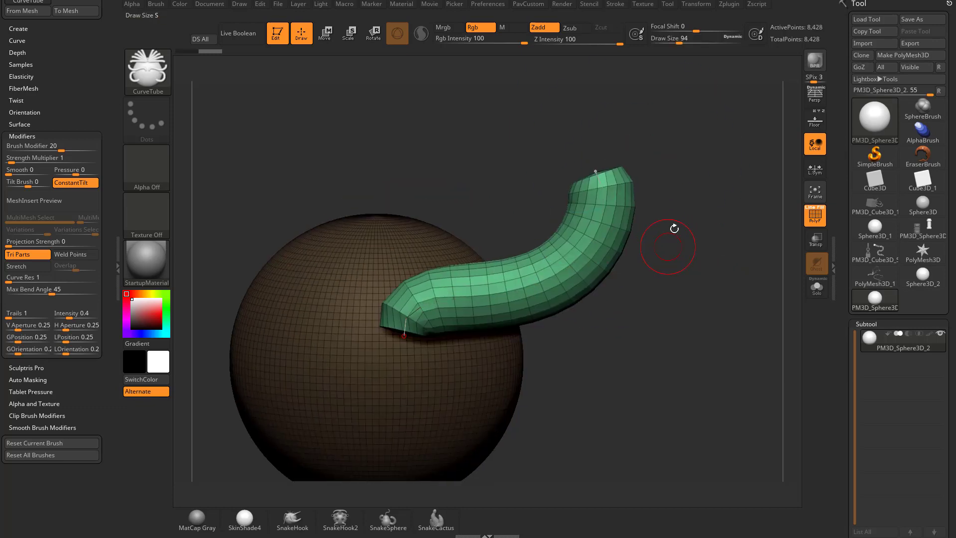
{"action": "mouse_move", "coordinate": [602, 168]}
{"action": "left_mouse_down"}
{"action": "mouse_move", "coordinate": [280, 236]}
{"action": "mouse_move", "coordinate": [679, 160]}
{"action": "mouse_move", "coordinate": [716, 262]}
{"action": "mouse_move", "coordinate": [668, 281]}
{"action": "left_mouse_up"}
{"action": "key", "text": "s"}
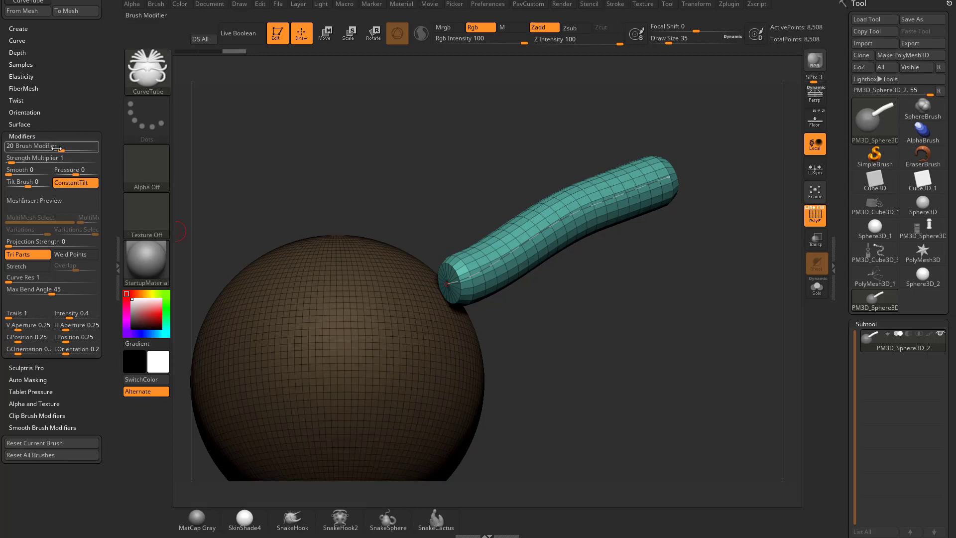
Set the Brush Modifier to 4 and regenerate the tube along its curve with the new setting
{"action": "left_click_drag", "start_coordinate": [437, 137], "coordinate": [524, 231]}
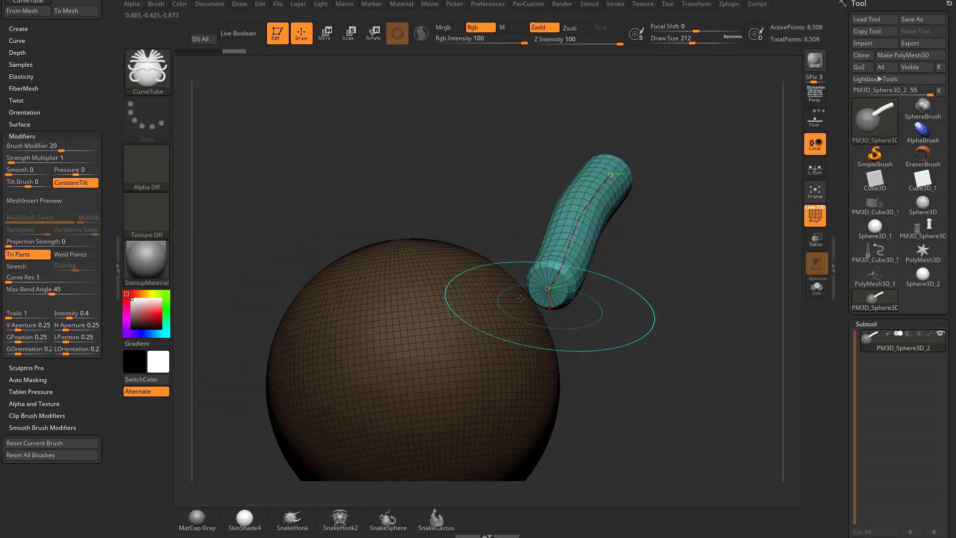
{"action": "left_click_drag", "start_coordinate": [58, 148], "coordinate": [53, 148]}
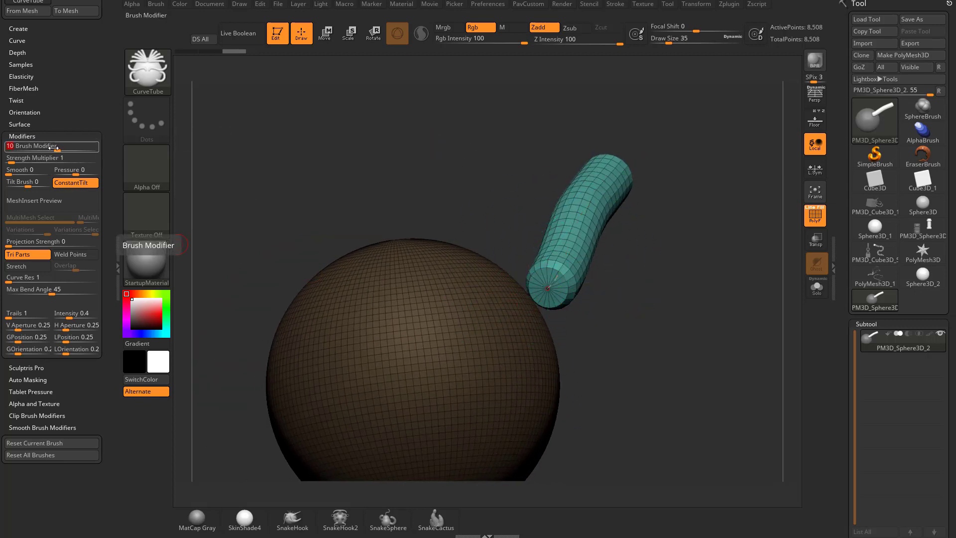
{"action": "left_click", "coordinate": [581, 219]}
{"action": "left_click_drag", "start_coordinate": [682, 261], "coordinate": [650, 264]}
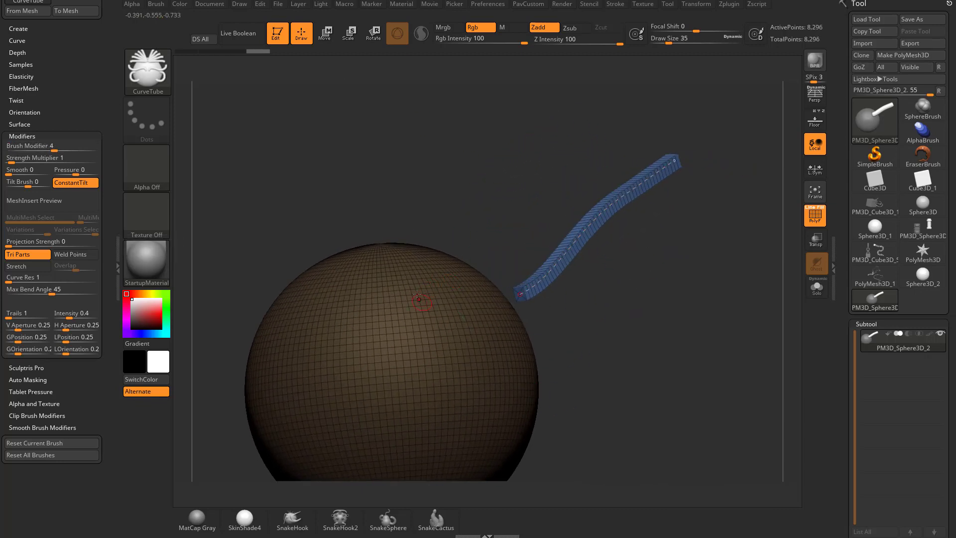
Draw a second square-profile tube from the sphere's surface up and away from it
{"action": "left_click_drag", "start_coordinate": [417, 294], "coordinate": [632, 116]}
{"action": "mouse_move", "coordinate": [701, 283]}
{"action": "left_mouse_down"}
{"action": "mouse_move", "coordinate": [713, 284]}
{"action": "mouse_move", "coordinate": [707, 278]}
{"action": "left_mouse_up"}
{"action": "mouse_move", "coordinate": [684, 308]}
{"action": "left_mouse_down", "text": "alt"}
{"action": "mouse_move", "coordinate": [695, 271]}
{"action": "mouse_move", "coordinate": [709, 280]}
{"action": "left_mouse_up", "text": "alt"}
Set Z Intensity to 32, update the current tube, and draw a longer winding tube out from the sphere's side
{"action": "left_click", "coordinate": [582, 41]}
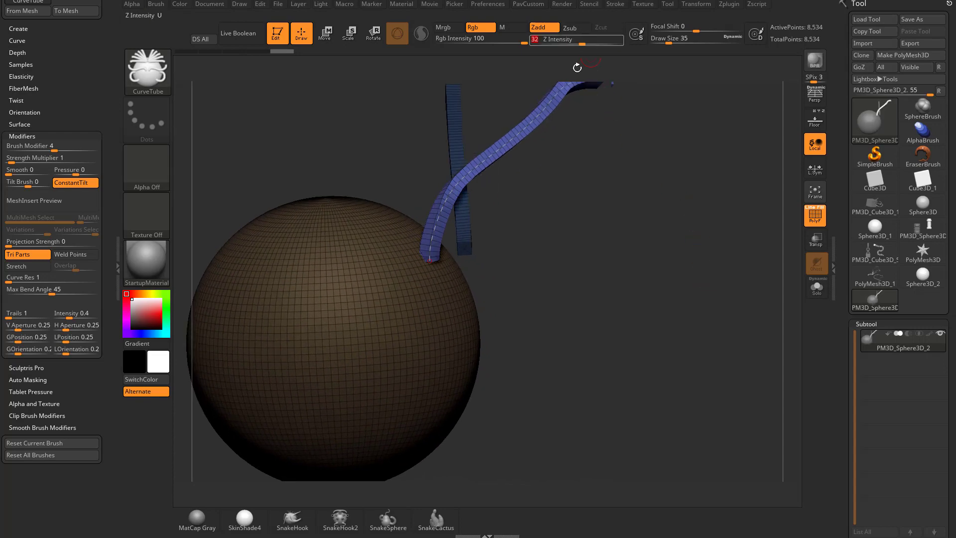
{"action": "left_click", "coordinate": [450, 196]}
{"action": "left_click_drag", "start_coordinate": [496, 308], "coordinate": [672, 160]}
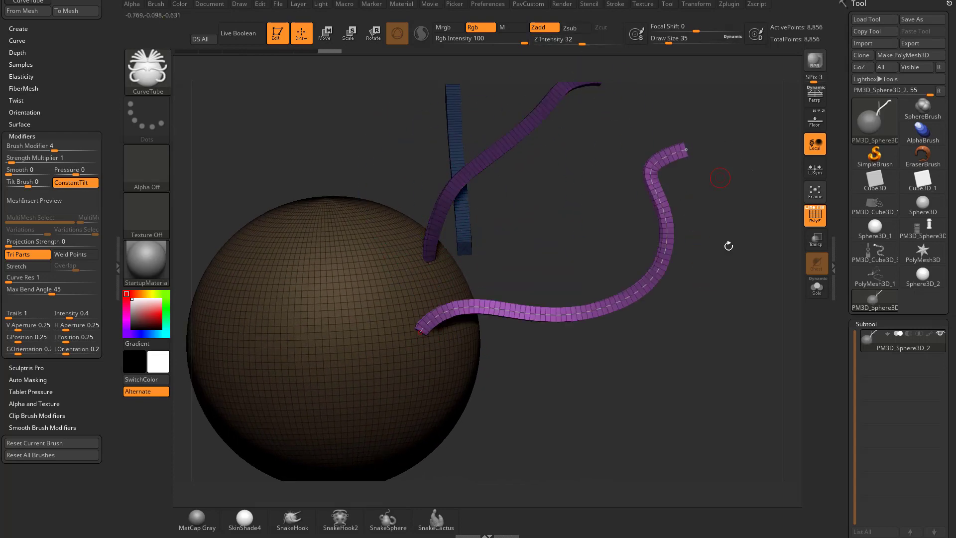
{"action": "left_click_drag", "start_coordinate": [729, 246], "coordinate": [729, 310]}
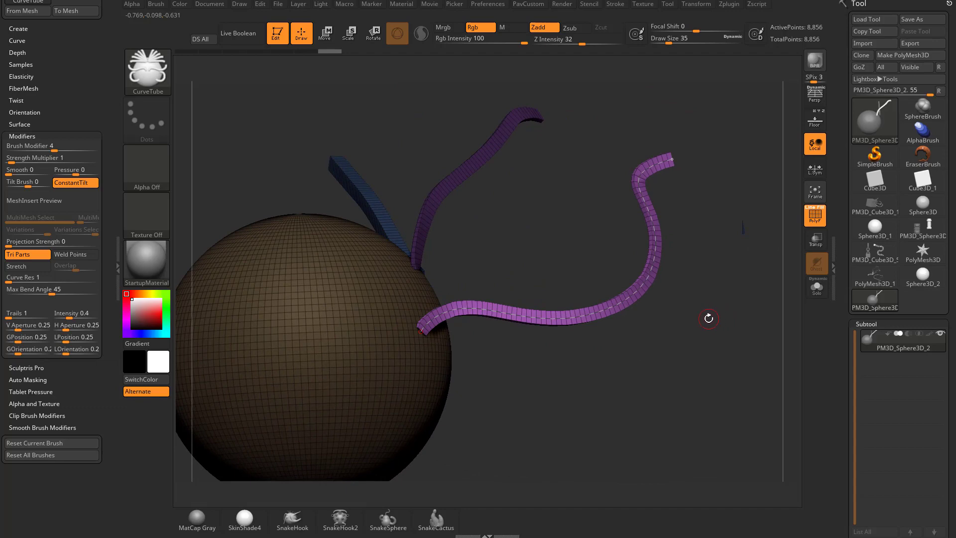
Switch to the CurveStrapSnap brush and draw a strap along the sphere's surface and out past its edge
{"action": "key", "text": "b"}
{"action": "key", "text": "c"}
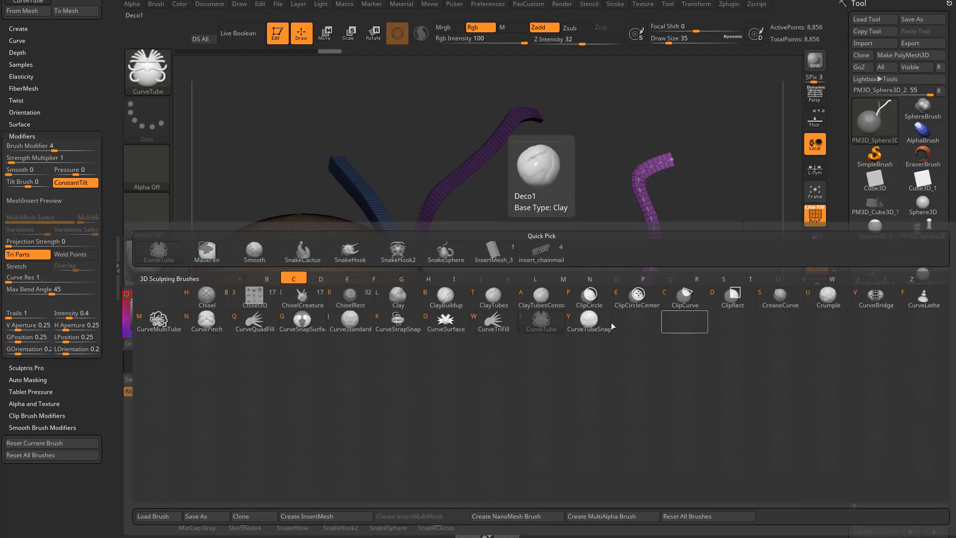
{"action": "left_click", "coordinate": [400, 327]}
{"action": "mouse_move", "coordinate": [357, 356]}
{"action": "left_mouse_down"}
{"action": "mouse_move", "coordinate": [486, 263]}
{"action": "mouse_move", "coordinate": [543, 205]}
{"action": "left_mouse_up"}
{"action": "mouse_move", "coordinate": [652, 372]}
{"action": "left_mouse_down", "text": "alt"}
{"action": "mouse_move", "coordinate": [685, 332]}
{"action": "mouse_move", "coordinate": [661, 325]}
{"action": "mouse_move", "coordinate": [697, 458]}
{"action": "left_mouse_up", "text": "alt"}
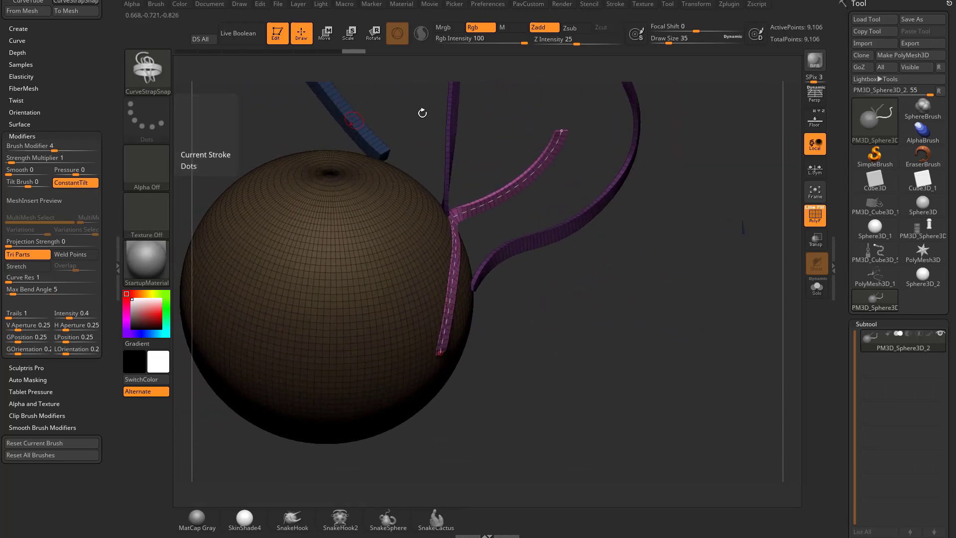
Examine the new strap from several angles, comparing how it follows the sphere's surface with how it leaves it
{"action": "left_click_drag", "start_coordinate": [632, 309], "coordinate": [606, 175]}
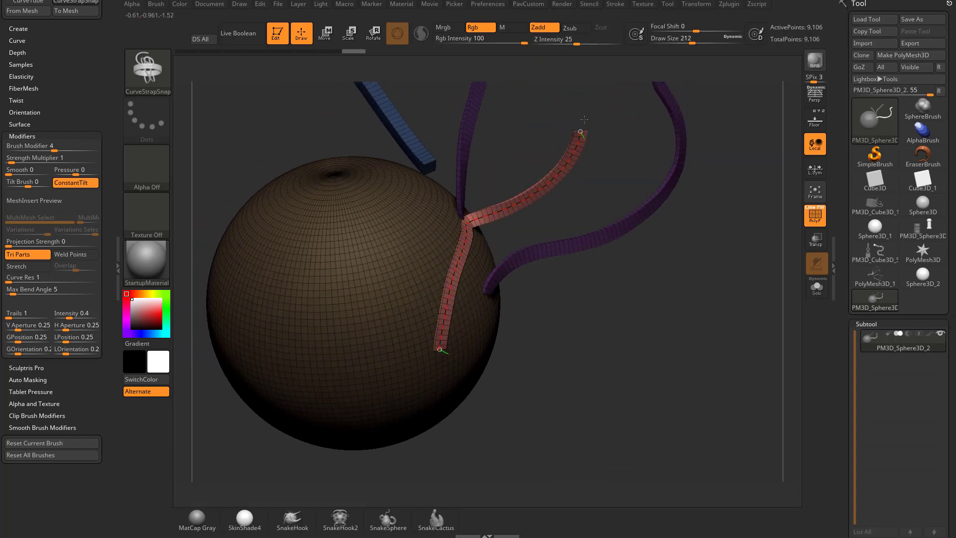
{"action": "left_click_drag", "start_coordinate": [737, 274], "coordinate": [689, 248]}
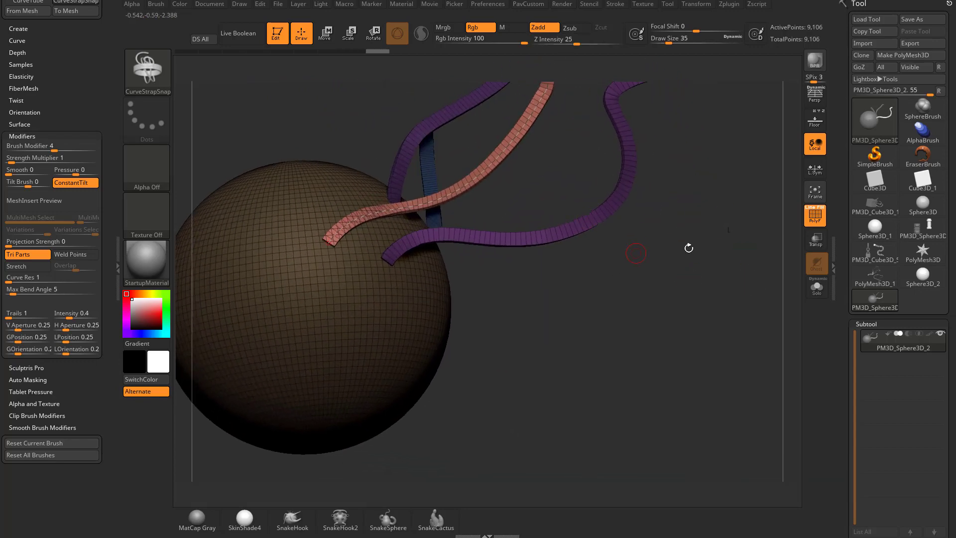
{"action": "key", "text": "b"}
{"action": "key", "text": "c"}
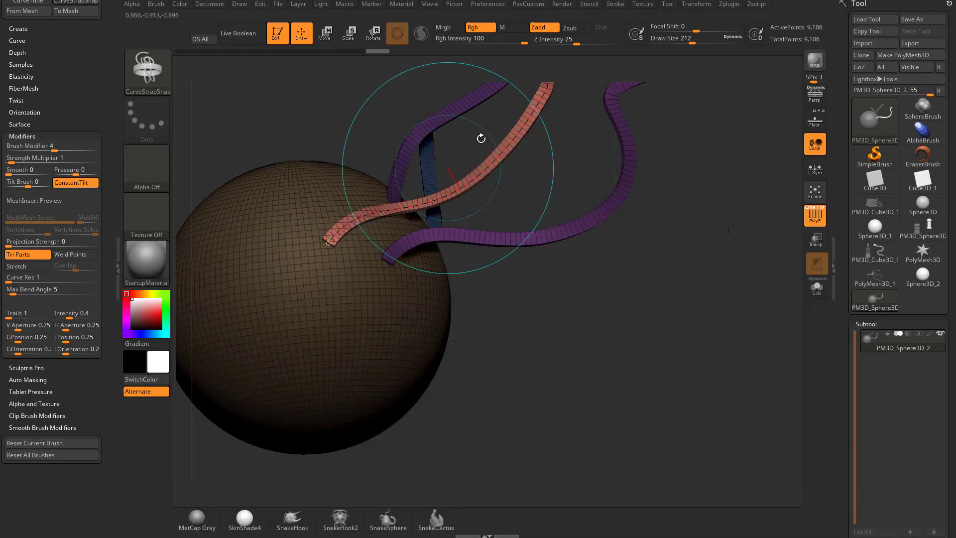
{"action": "left_click_drag", "start_coordinate": [531, 325], "coordinate": [568, 338]}
{"action": "left_click_drag", "start_coordinate": [612, 292], "coordinate": [588, 335], "text": "alt"}
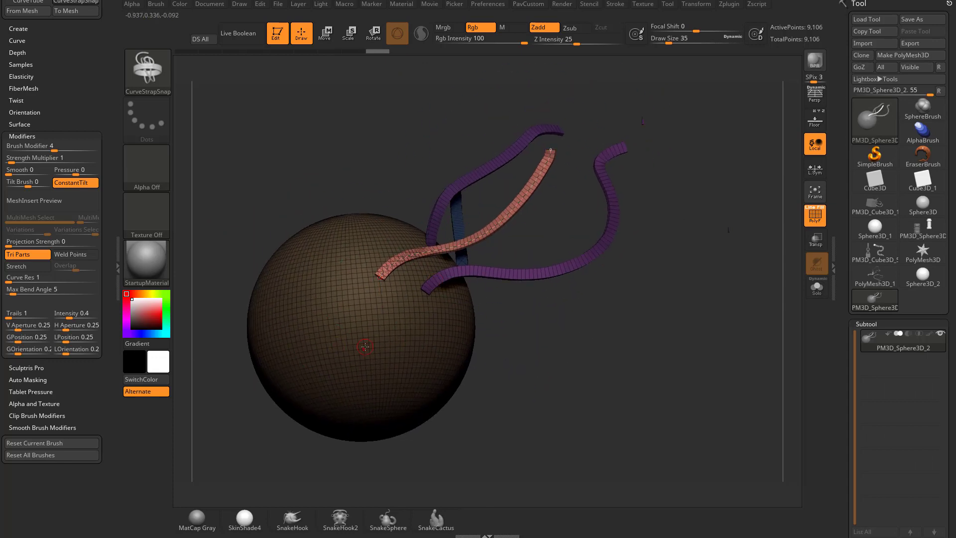
{"action": "left_click_drag", "start_coordinate": [626, 347], "coordinate": [598, 324]}
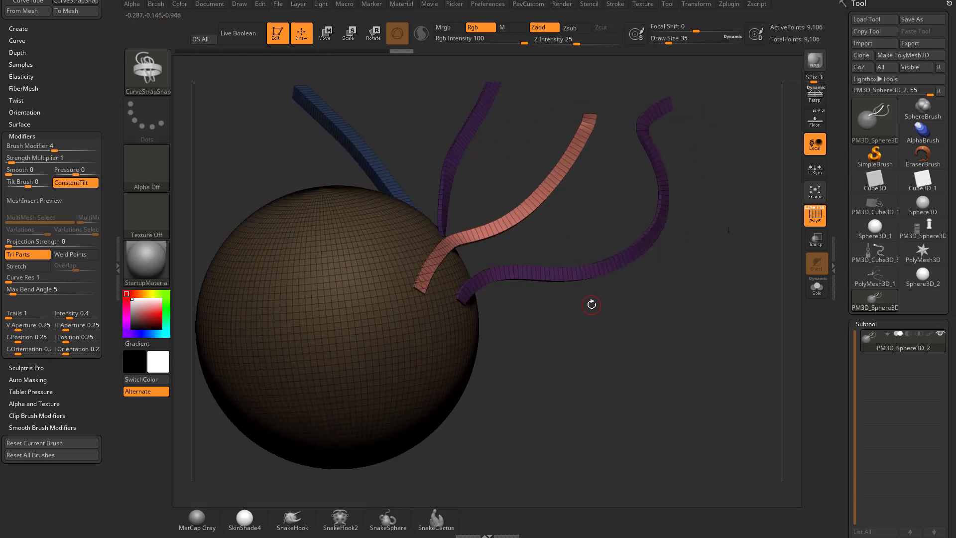
Switch to the IMM Ind. Parts brush and insert two Bolt Head meshes side by side on the sphere's front
{"action": "key", "text": "b"}
{"action": "left_click", "coordinate": [678, 363]}
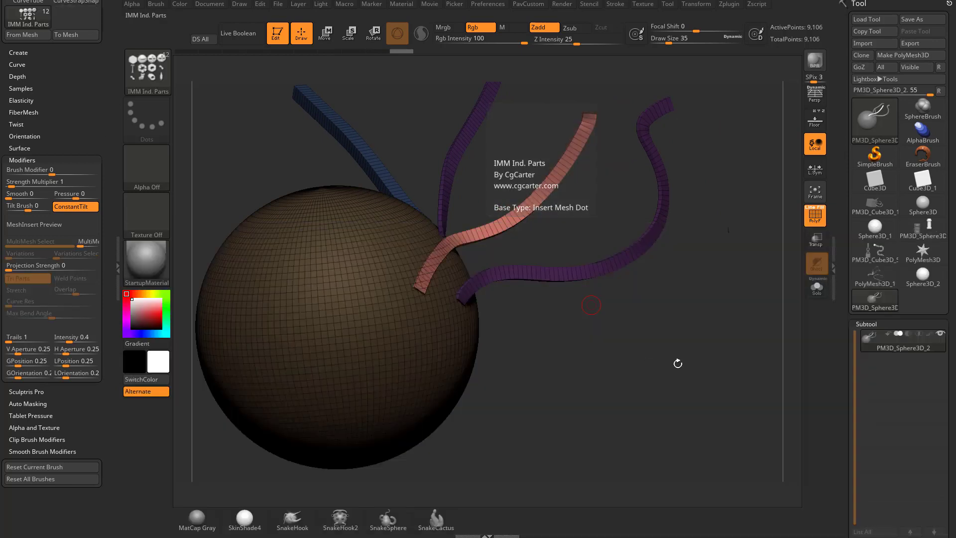
{"action": "left_click_drag", "start_coordinate": [576, 356], "coordinate": [627, 337], "text": "alt"}
{"action": "left_click_drag", "start_coordinate": [330, 307], "coordinate": [409, 357]}
{"action": "left_click_drag", "start_coordinate": [407, 326], "coordinate": [473, 363]}
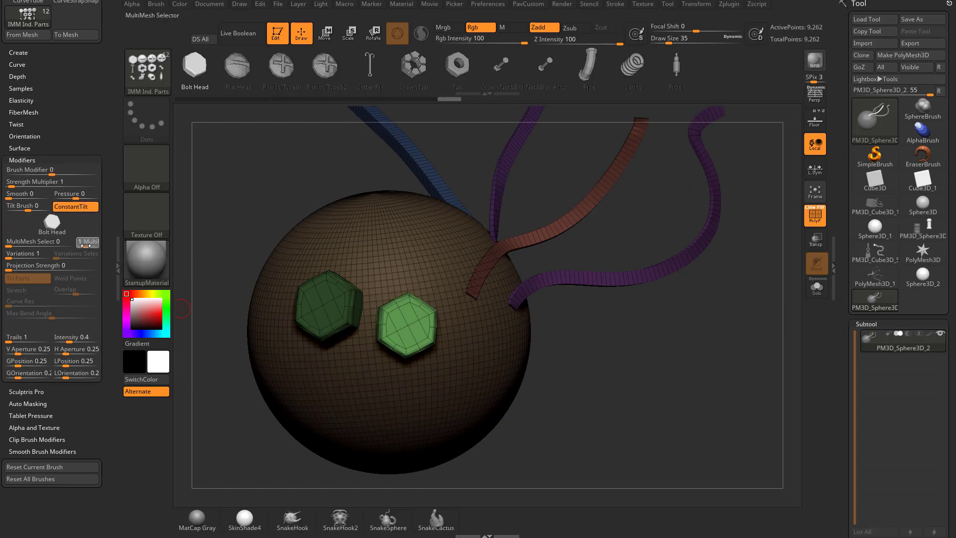
Insert a varied cluster of bolt heads, screw heads, nuts and a pin around the two existing bolt heads
{"action": "mouse_move", "coordinate": [352, 255]}
{"action": "left_mouse_down"}
{"action": "mouse_move", "coordinate": [395, 268]}
{"action": "mouse_move", "coordinate": [461, 311]}
{"action": "left_mouse_up"}
{"action": "left_click_drag", "start_coordinate": [368, 291], "coordinate": [391, 365]}
{"action": "left_click_drag", "start_coordinate": [454, 349], "coordinate": [528, 375]}
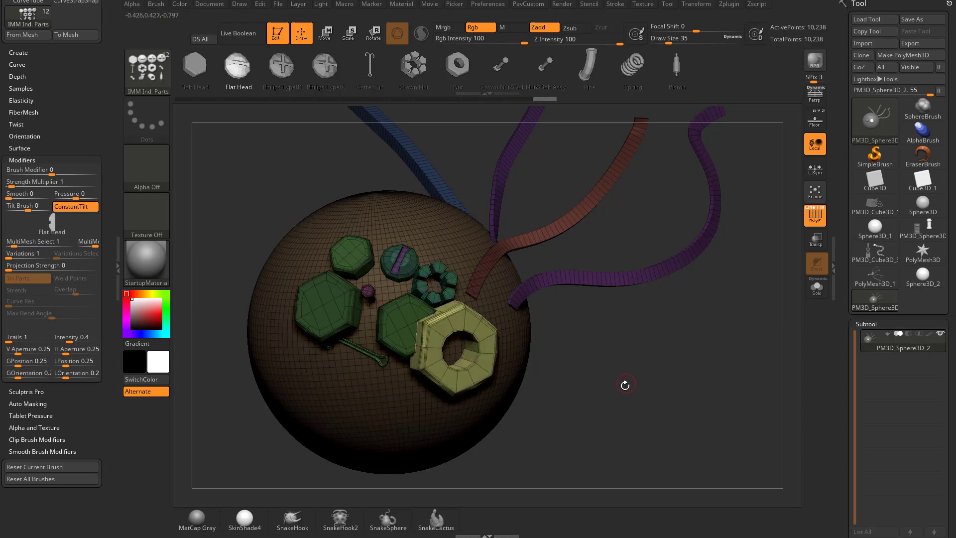
Switch to the IMM Curve brush and choose its Vine1Of4 mesh
{"action": "key", "text": "b"}
{"action": "key", "text": "i"}
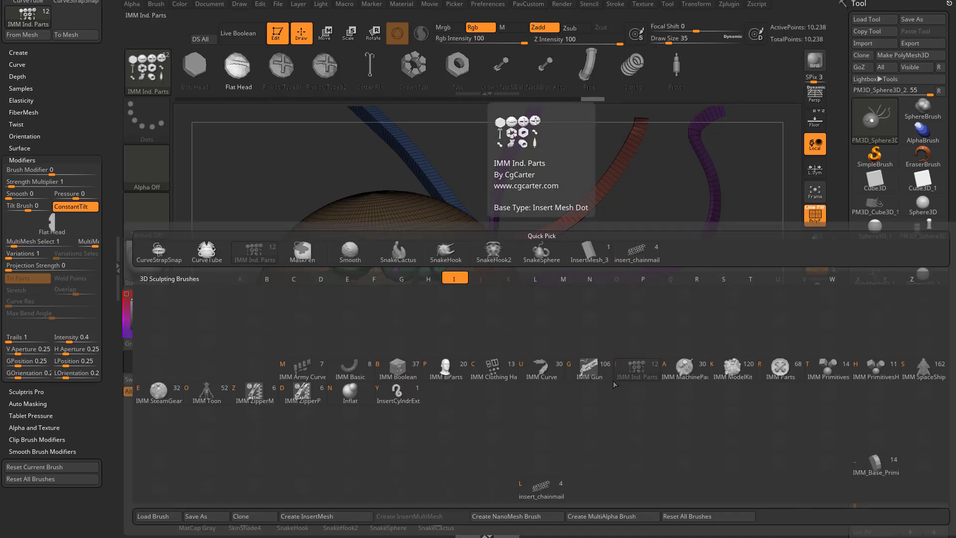
{"action": "left_click", "coordinate": [542, 371]}
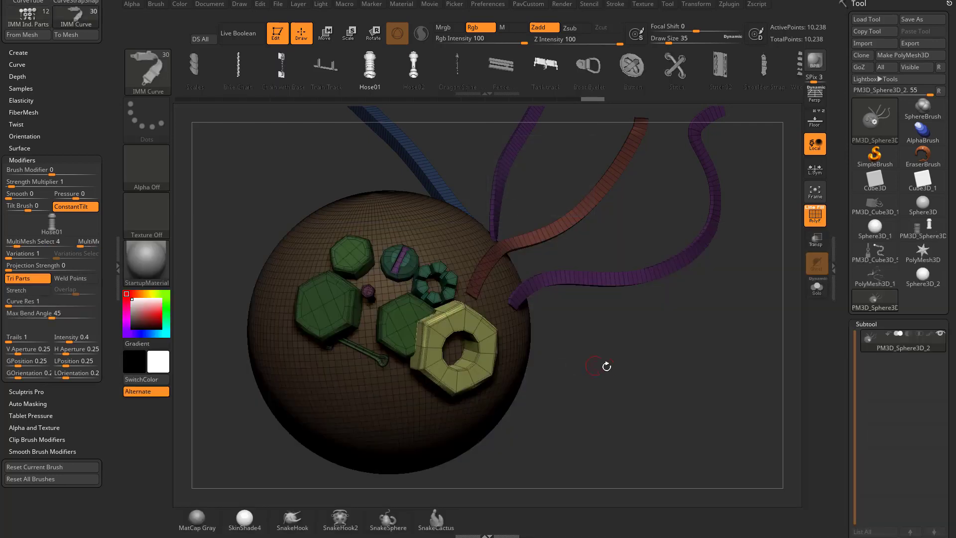
{"action": "key", "text": "m"}
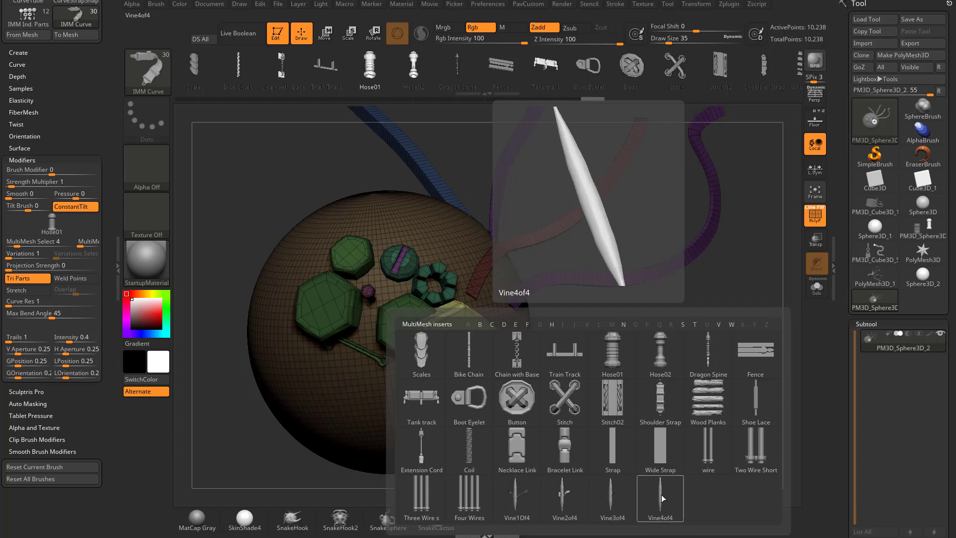
{"action": "left_click", "coordinate": [520, 501]}
Draw a short, thick vine curving out from the sphere's side
{"action": "mouse_move", "coordinate": [604, 461]}
{"action": "left_mouse_down"}
{"action": "mouse_move", "coordinate": [604, 395]}
{"action": "mouse_move", "coordinate": [481, 369]}
{"action": "left_mouse_up"}
{"action": "left_click_drag", "start_coordinate": [670, 345], "coordinate": [671, 344]}
{"action": "key", "text": "s"}
{"action": "mouse_move", "coordinate": [739, 403]}
{"action": "left_mouse_down", "text": "alt"}
{"action": "mouse_move", "coordinate": [614, 351]}
{"action": "mouse_move", "coordinate": [669, 366]}
{"action": "left_mouse_up", "text": "alt"}
{"action": "left_click_drag", "start_coordinate": [717, 341], "coordinate": [749, 309], "text": "alt"}
{"action": "left_click", "coordinate": [578, 368]}
Set the Draw Size to 87 and draw a longer, thinner vine out from the sphere beneath the thick one
{"action": "key", "text": "s"}
{"action": "left_click_drag", "start_coordinate": [646, 355], "coordinate": [631, 356]}
{"action": "mouse_move", "coordinate": [338, 411]}
{"action": "left_mouse_down"}
{"action": "mouse_move", "coordinate": [483, 458]}
{"action": "mouse_move", "coordinate": [695, 245]}
{"action": "left_mouse_up"}
{"action": "mouse_move", "coordinate": [742, 284]}
{"action": "left_mouse_down", "text": "alt"}
{"action": "mouse_move", "coordinate": [760, 306]}
{"action": "mouse_move", "coordinate": [666, 330]}
{"action": "left_mouse_up", "text": "alt"}
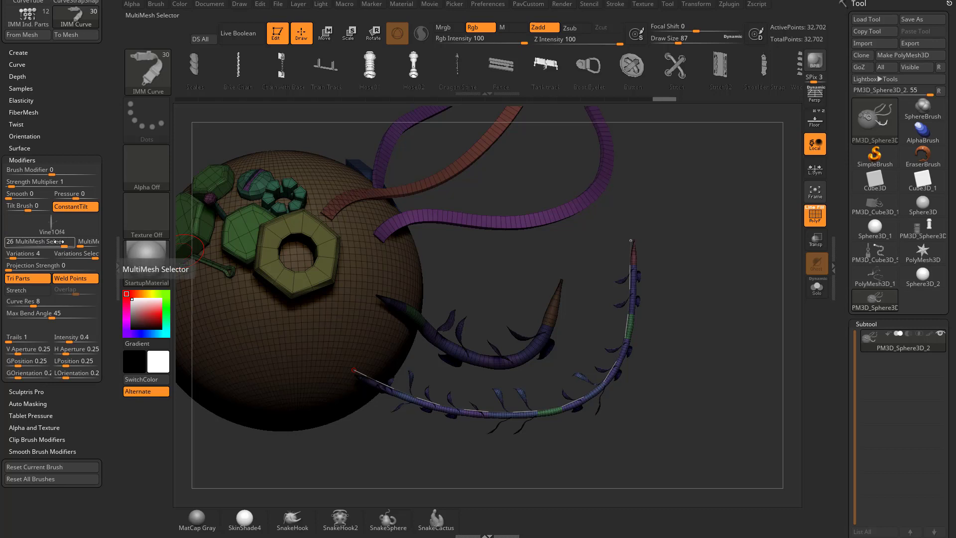
Try MultiMesh Select at 23 for the Two Wire Short mesh, and return the brush to Vine1Of4
{"action": "left_click", "coordinate": [45, 243]}
{"action": "left_click_drag", "start_coordinate": [44, 243], "coordinate": [63, 243]}
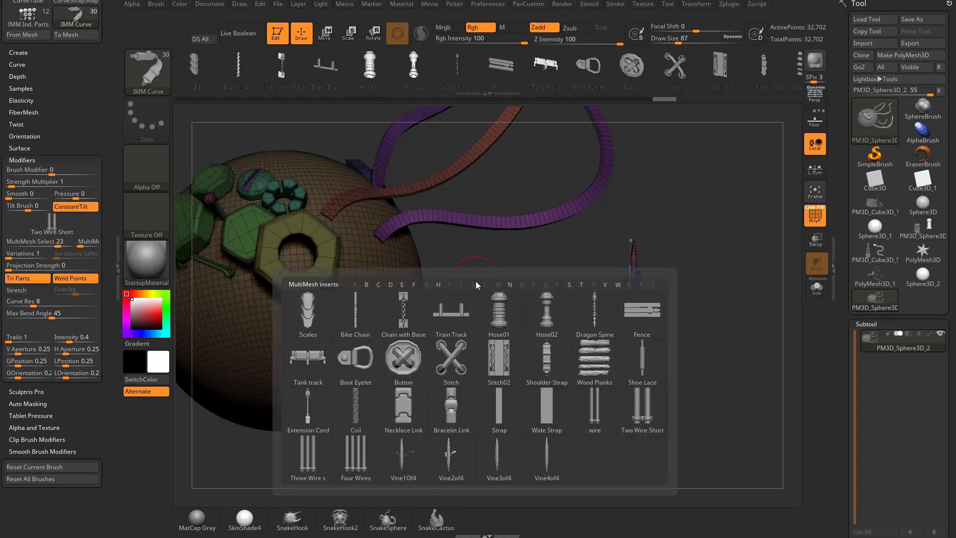
{"action": "key", "text": "m"}
{"action": "left_click", "coordinate": [405, 460]}
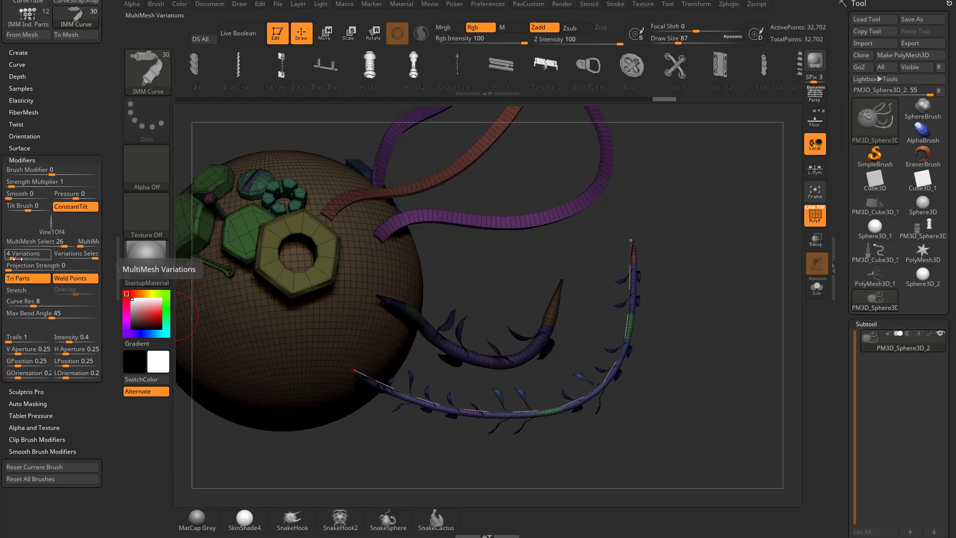
Examine the Variations and Variations Selector Mode settings against the four vine meshes in the brush's insert list
{"action": "key", "text": "m"}
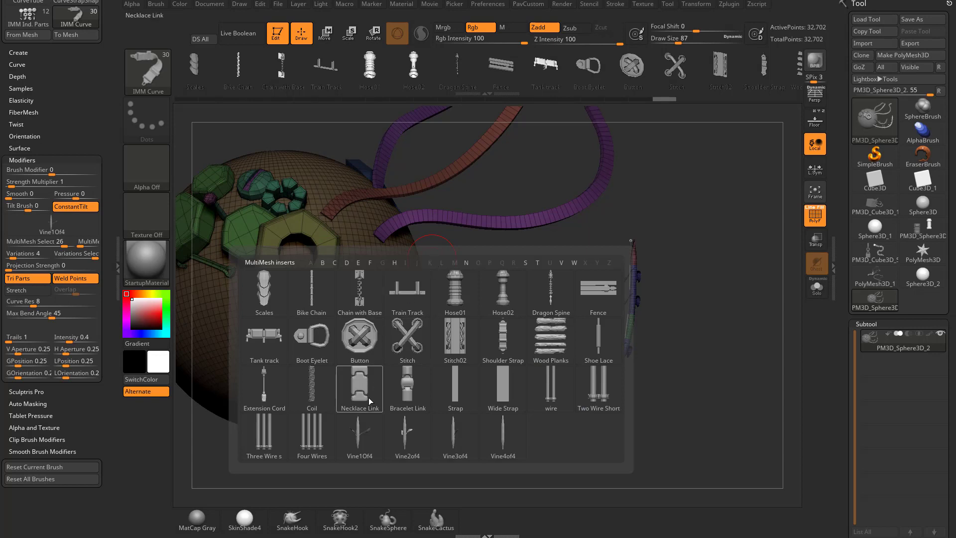
{"action": "mouse_move", "coordinate": [366, 436]}
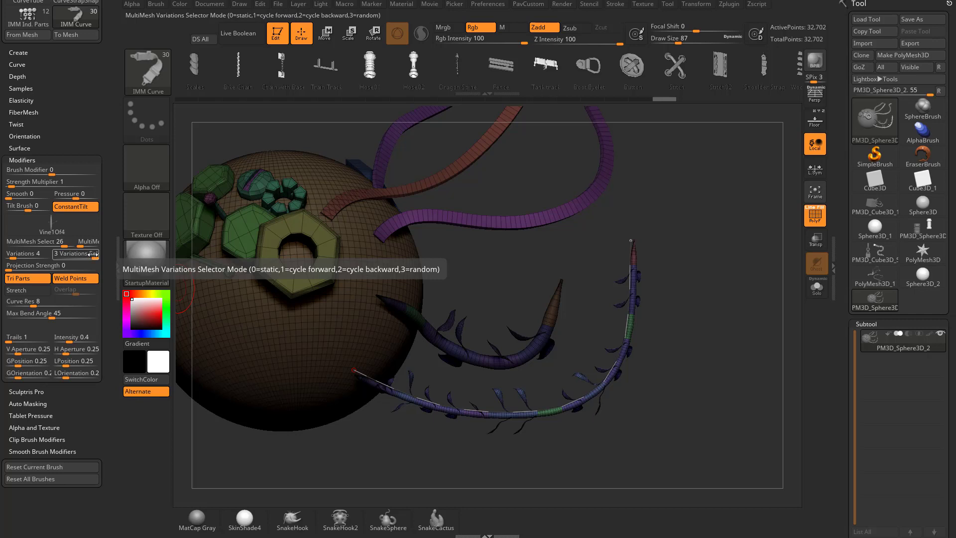
{"action": "key", "text": "m"}
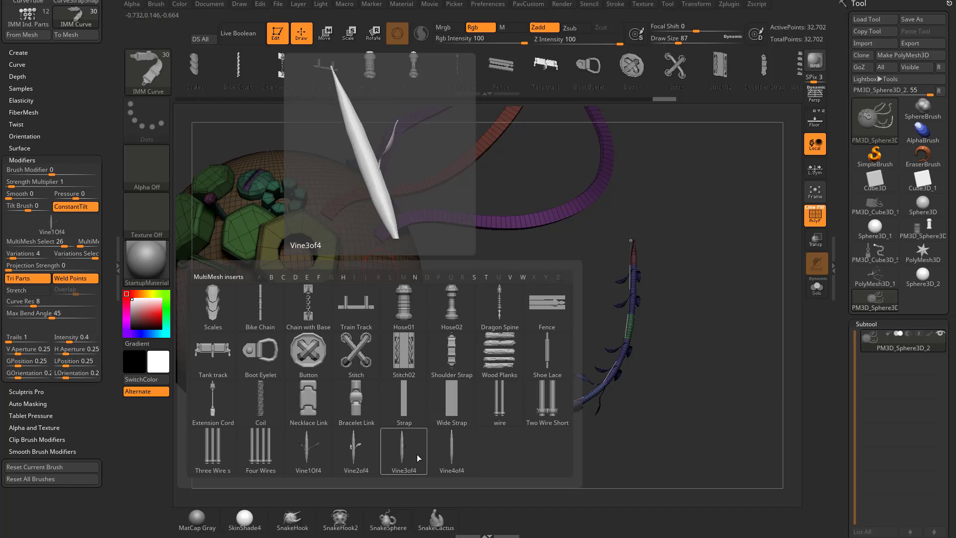
Draw a third vine from the sphere's lower front, dipping down and curling up on its free side
{"action": "left_click_drag", "start_coordinate": [704, 387], "coordinate": [604, 298]}
{"action": "left_click_drag", "start_coordinate": [484, 446], "coordinate": [577, 356]}
{"action": "mouse_move", "coordinate": [408, 294]}
{"action": "left_mouse_down"}
{"action": "mouse_move", "coordinate": [327, 402]}
{"action": "mouse_move", "coordinate": [234, 294]}
{"action": "left_mouse_up"}
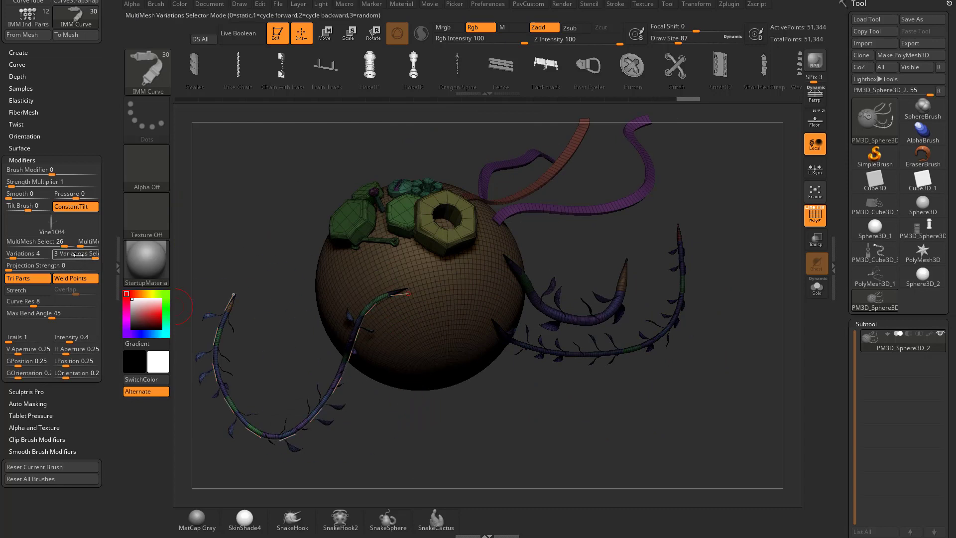
Extend the third vine's curve from its sphere end into a long sweeping arc and regenerate the vine along it
{"action": "left_click_drag", "start_coordinate": [581, 420], "coordinate": [471, 307], "text": "alt"}
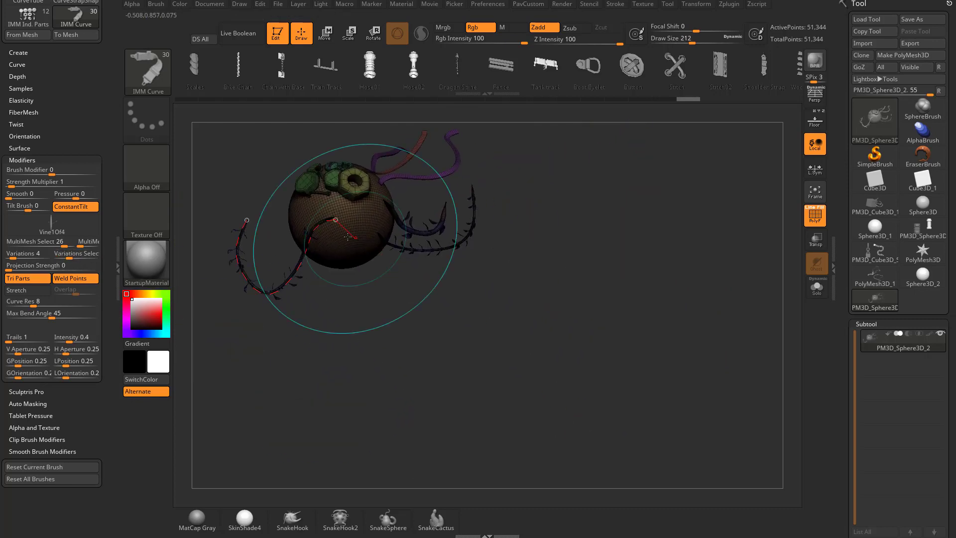
{"action": "left_click_drag", "start_coordinate": [663, 261], "coordinate": [640, 214]}
{"action": "left_click_drag", "start_coordinate": [746, 301], "coordinate": [706, 284], "text": "alt"}
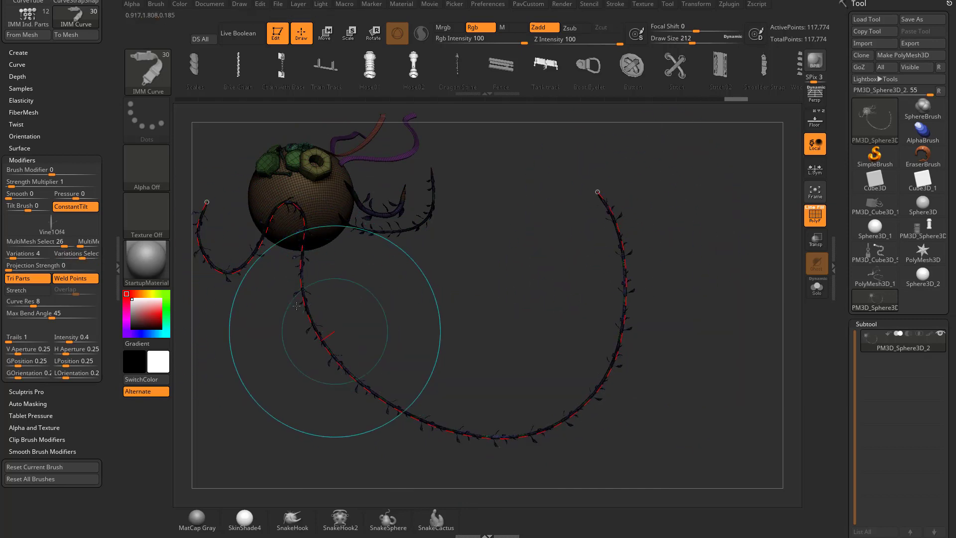
{"action": "left_click", "coordinate": [328, 348]}
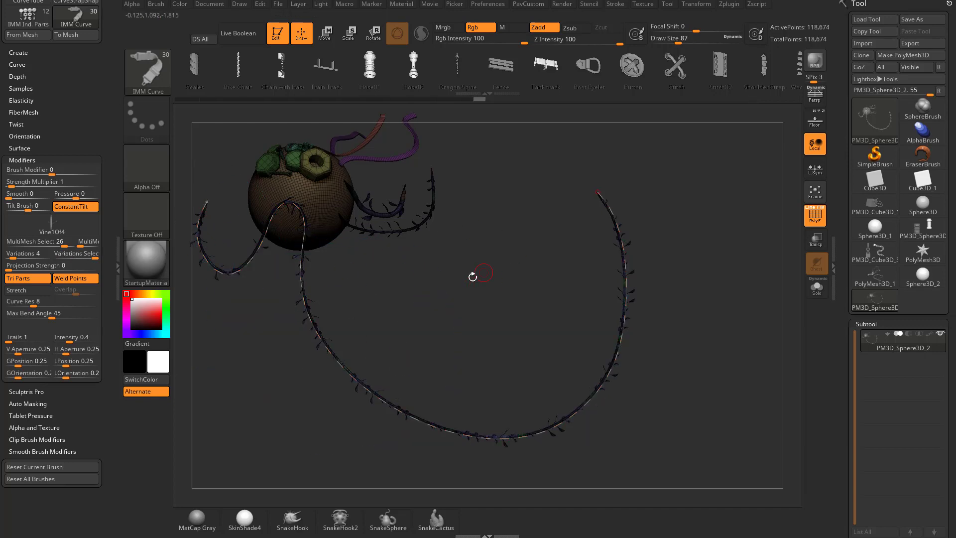
Open the IMM Curve brush's insert mesh list to review the vine variations
{"action": "left_click_drag", "start_coordinate": [473, 276], "coordinate": [488, 305], "text": "alt"}
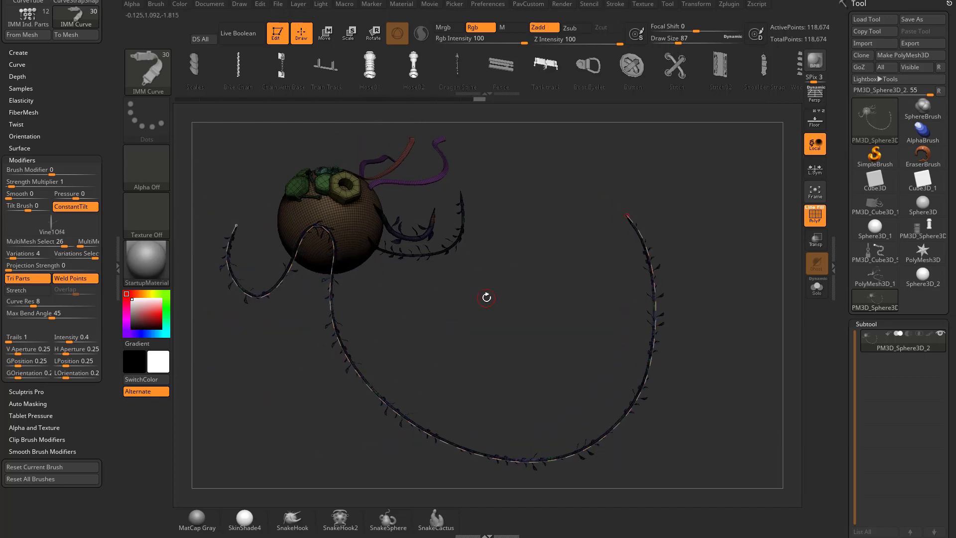
{"action": "key", "text": "m"}
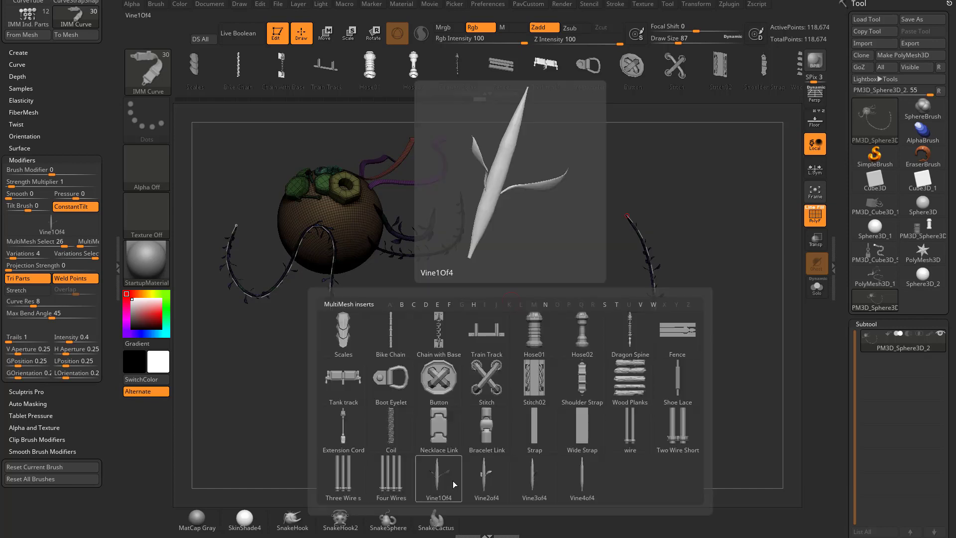